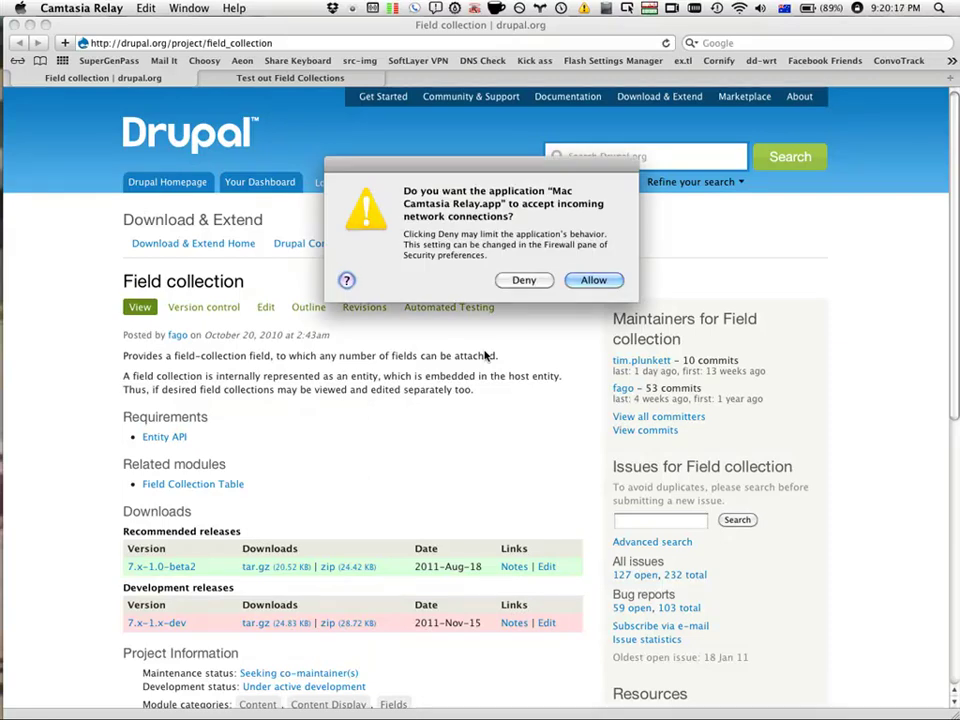
Allow Camtasia Relay.app to accept incoming network connections in the macOS firewall prompt
key("Return")
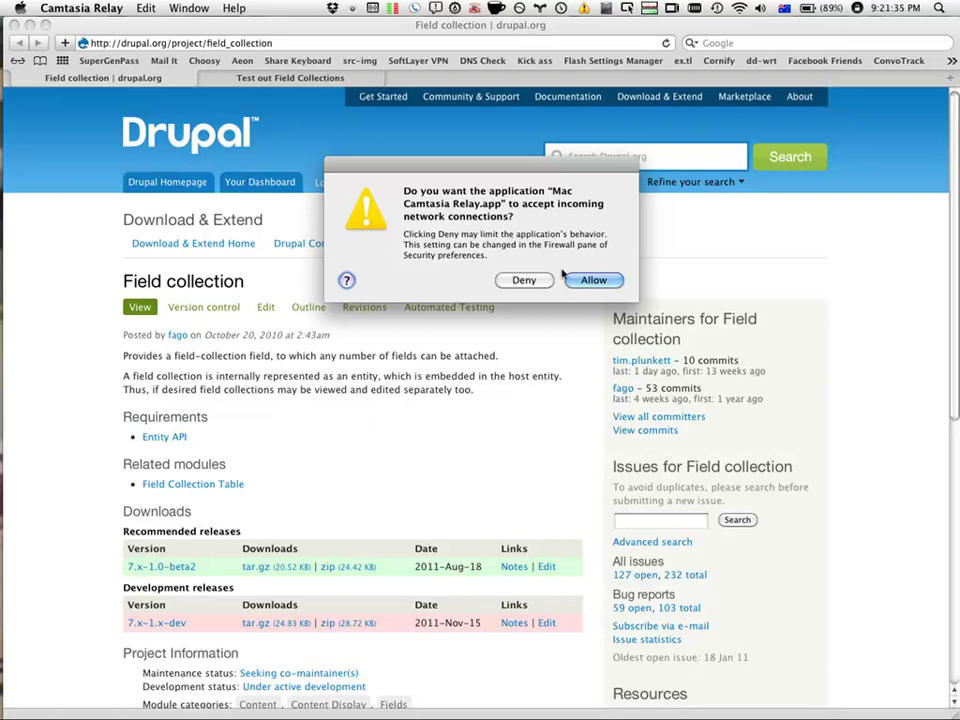
left_click(592, 280)
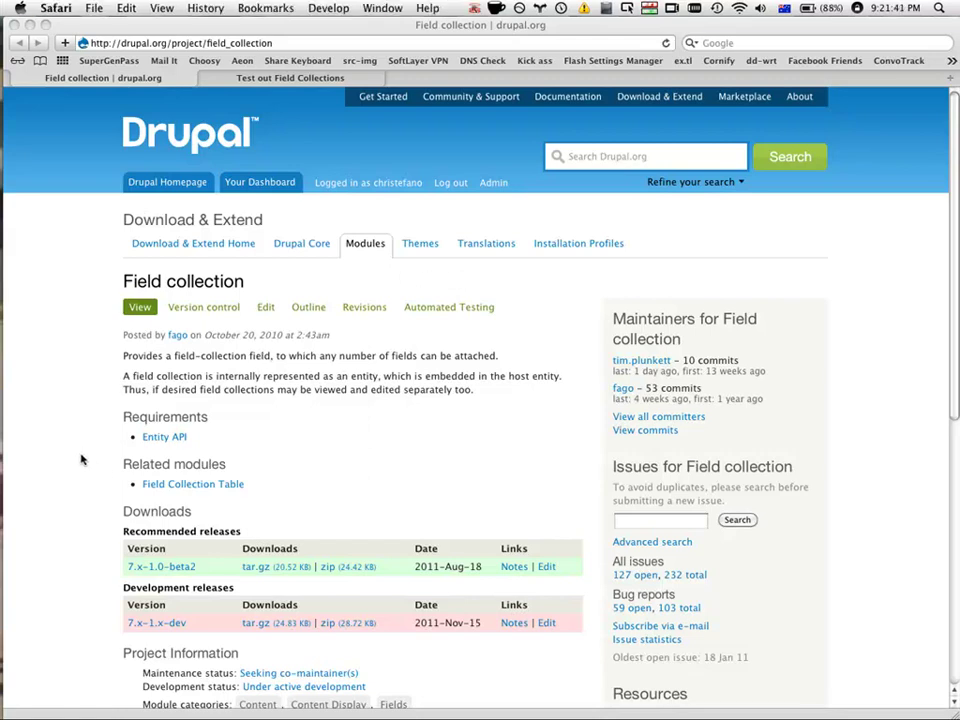
Bring the Safari browser window to the front
left_click(82, 459)
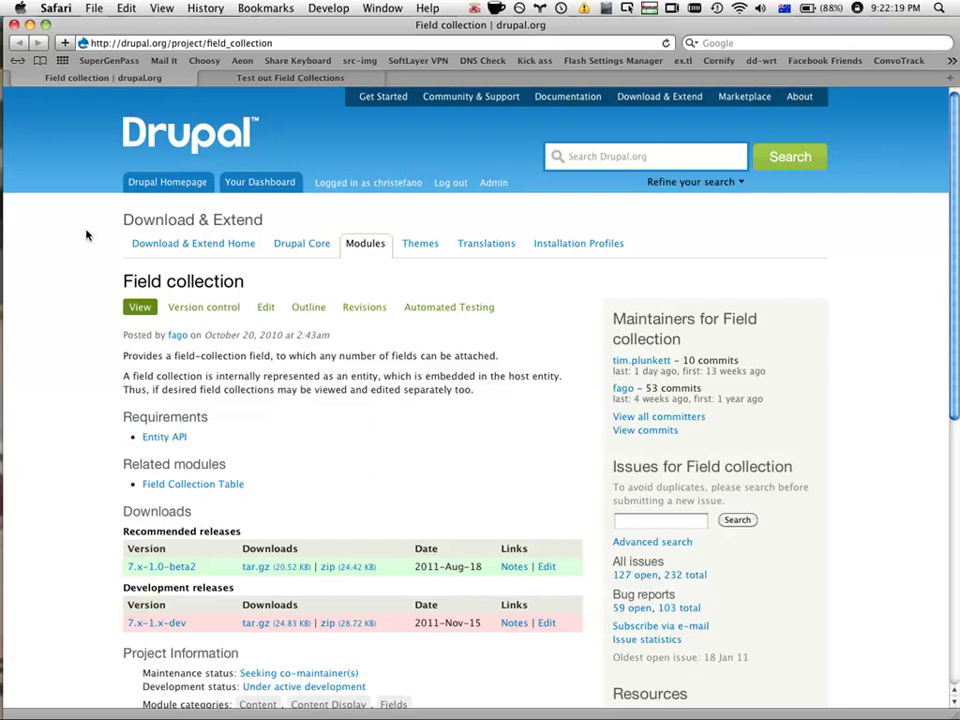
On the Test out Field Collections site, view the uber field collector node's fields via Structure > Content types
left_click(318, 85)
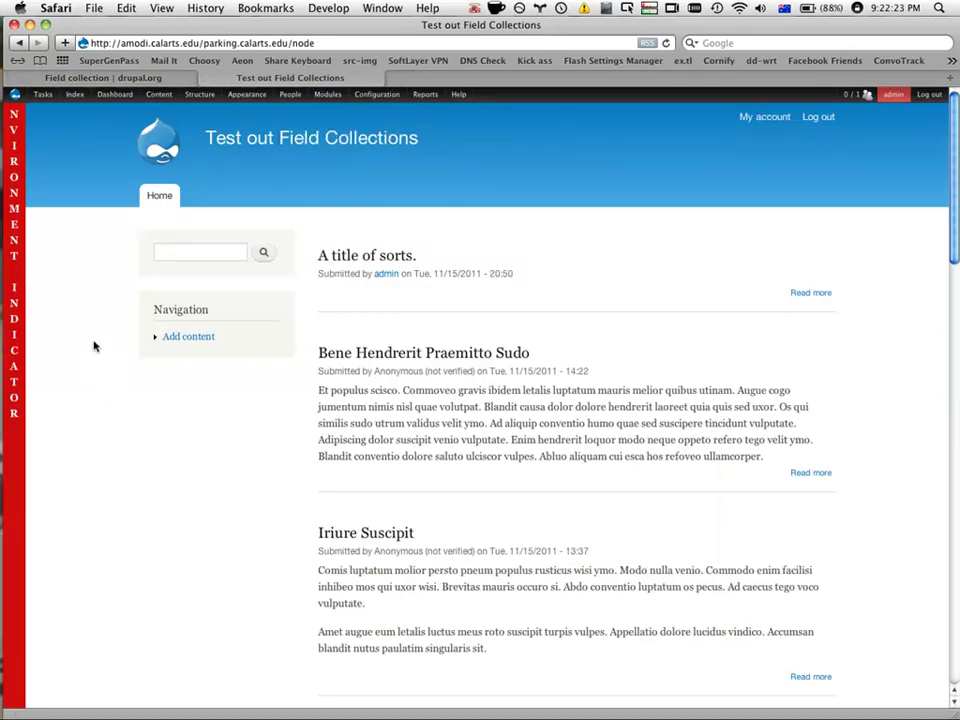
mouse_move(198, 96)
left_click(200, 125)
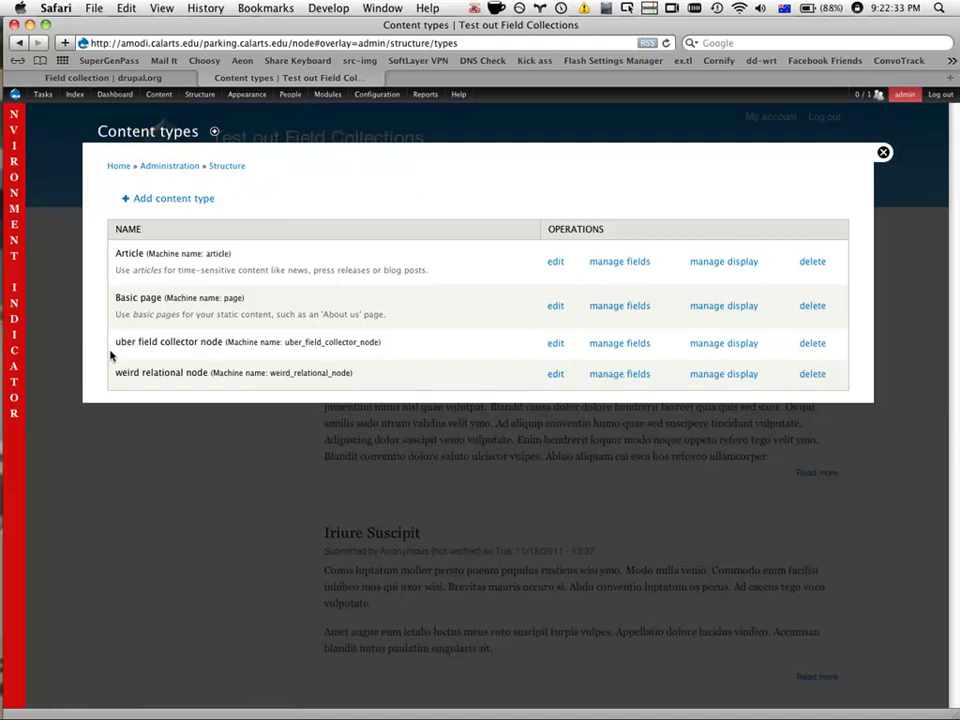
left_click(596, 346)
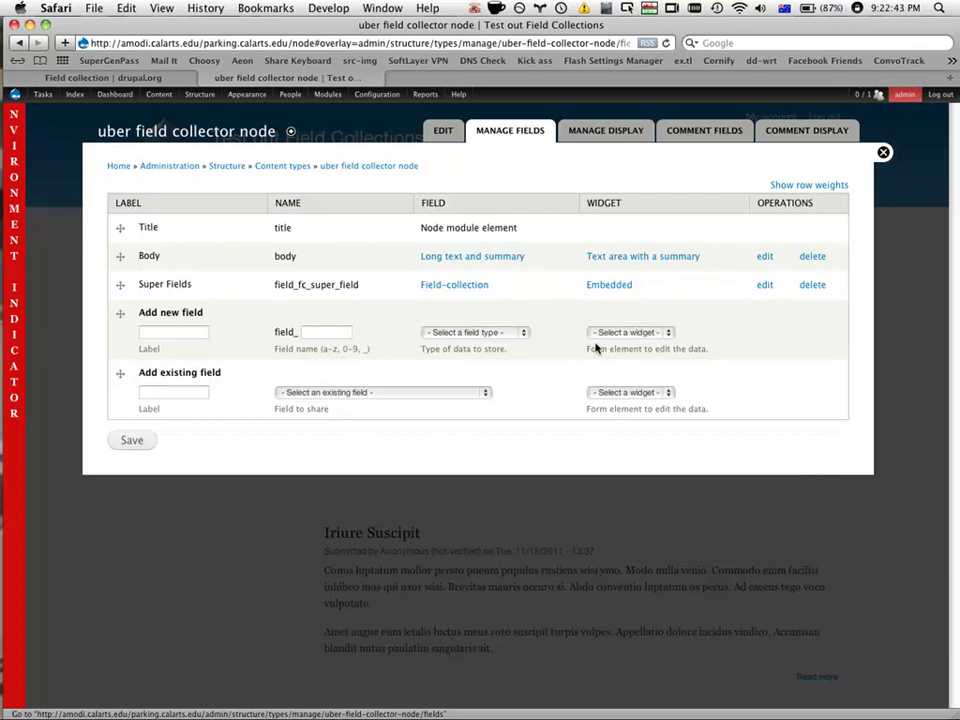
Go to Structure > Field-collections and view the fields of field_fc_super_field
mouse_move(199, 94)
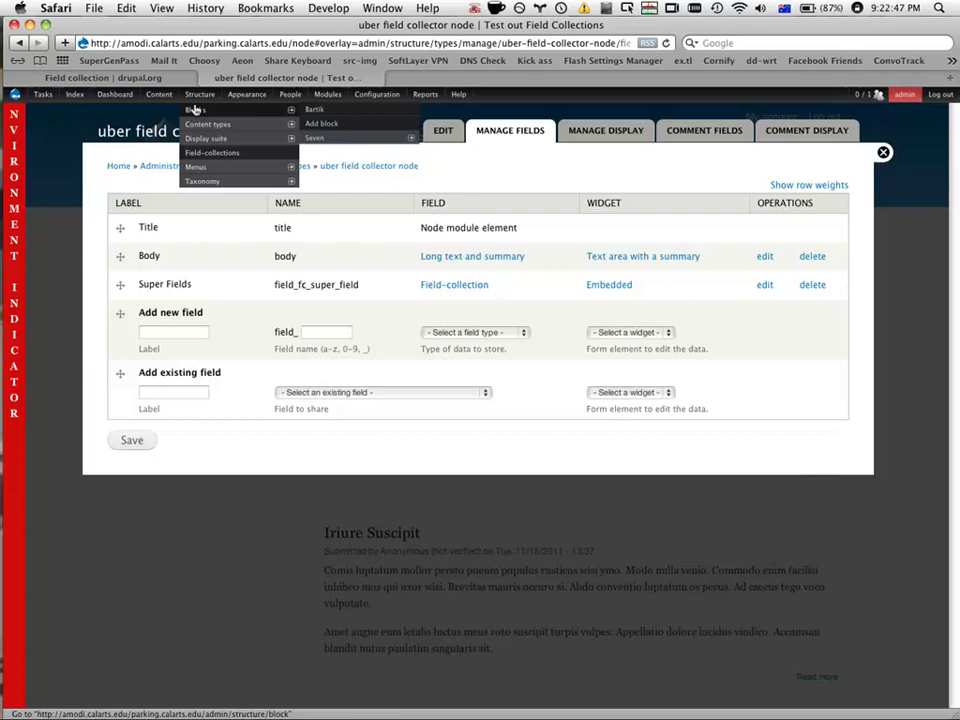
left_click(200, 152)
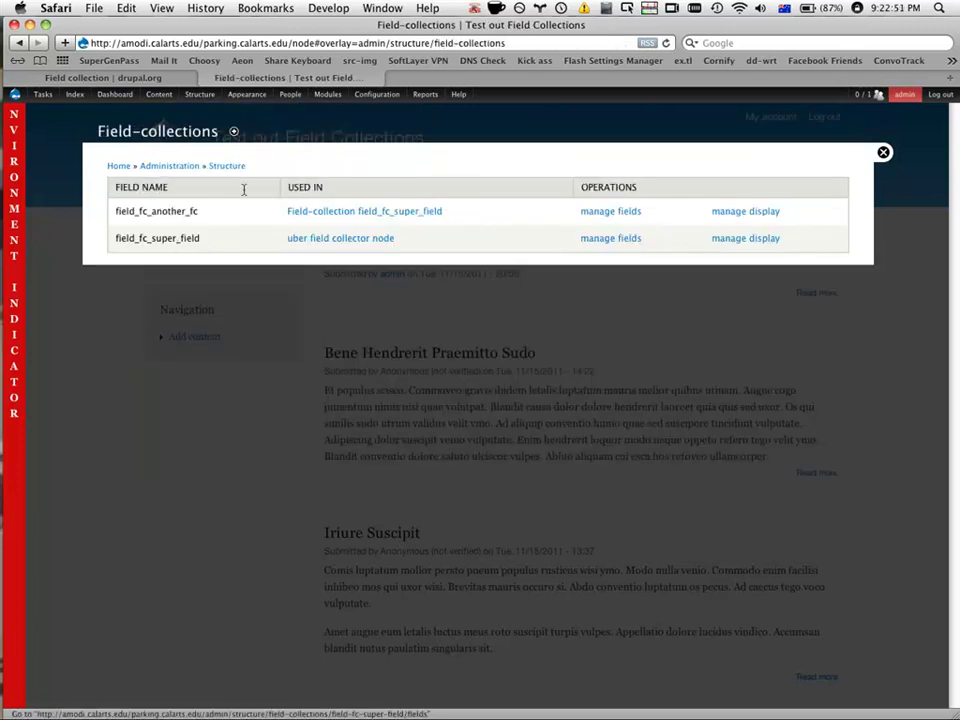
mouse_move(196, 97)
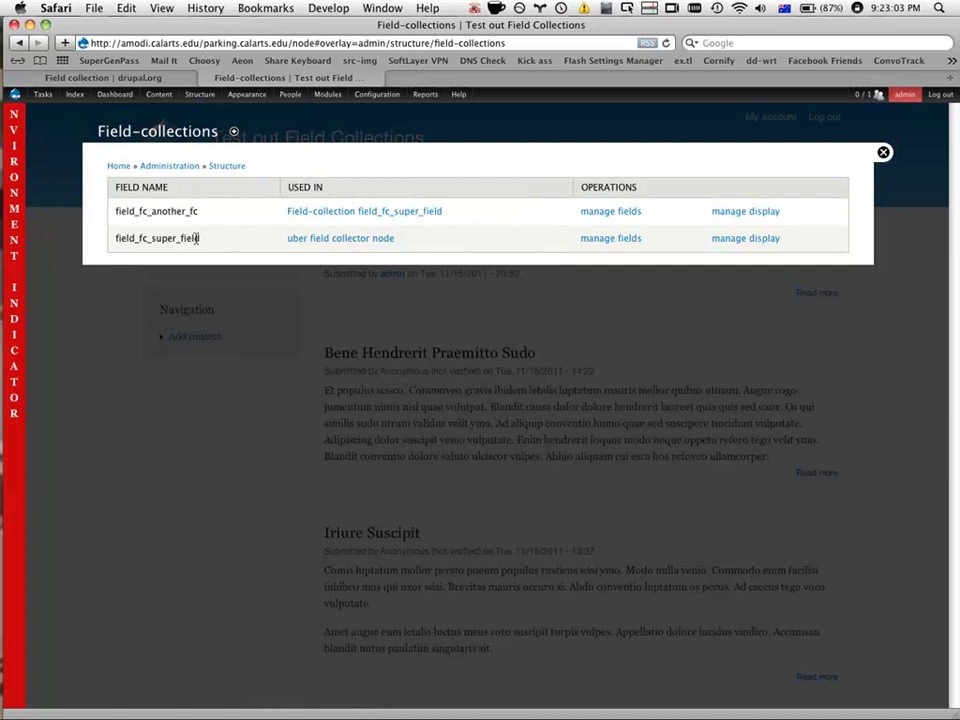
left_click(603, 240)
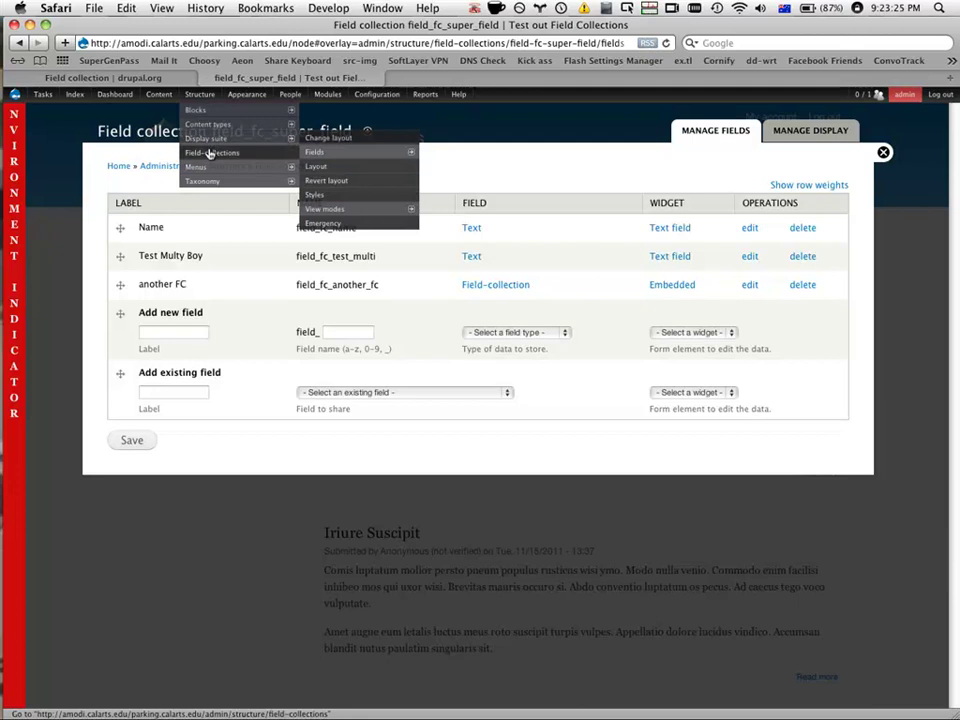
Look over field_fc_another_fc's fields, close the overlay, and go to the Add content page
left_click(209, 153)
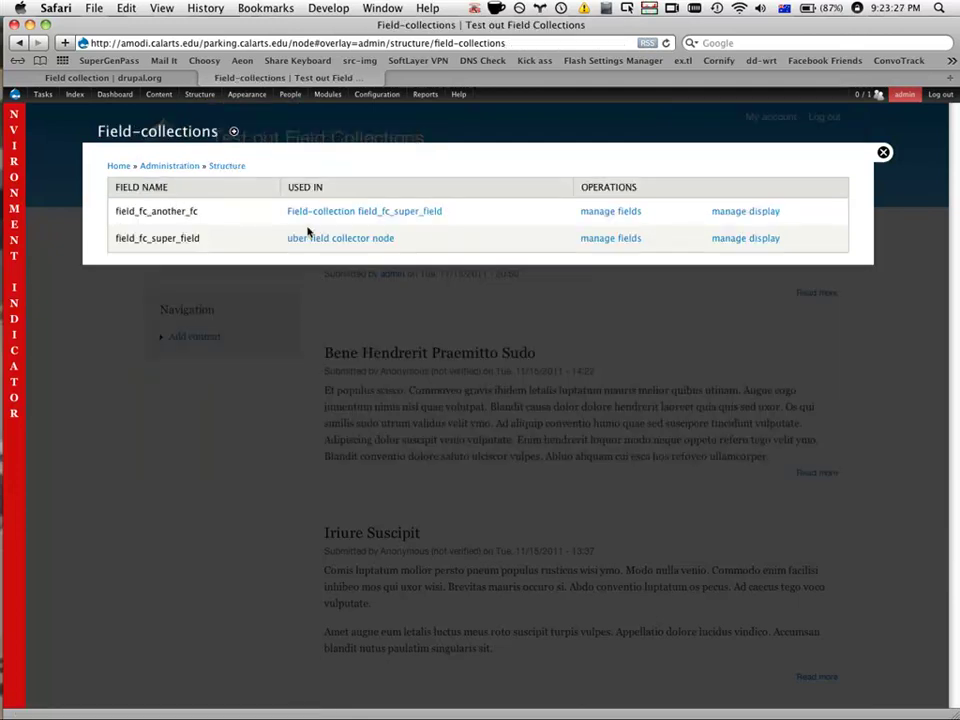
left_click(613, 212)
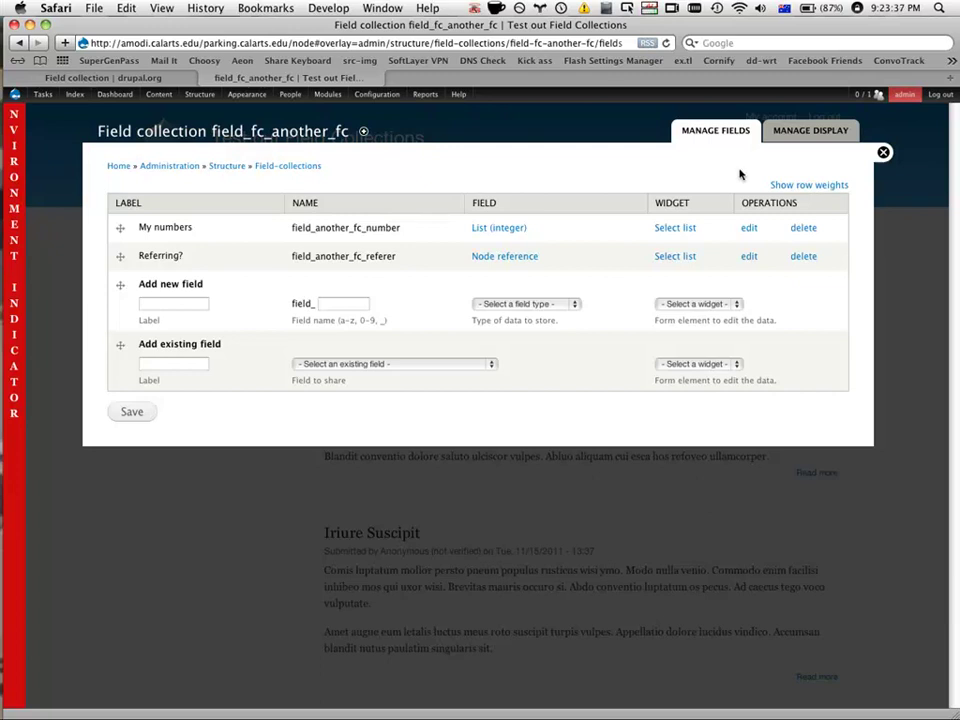
left_click(883, 153)
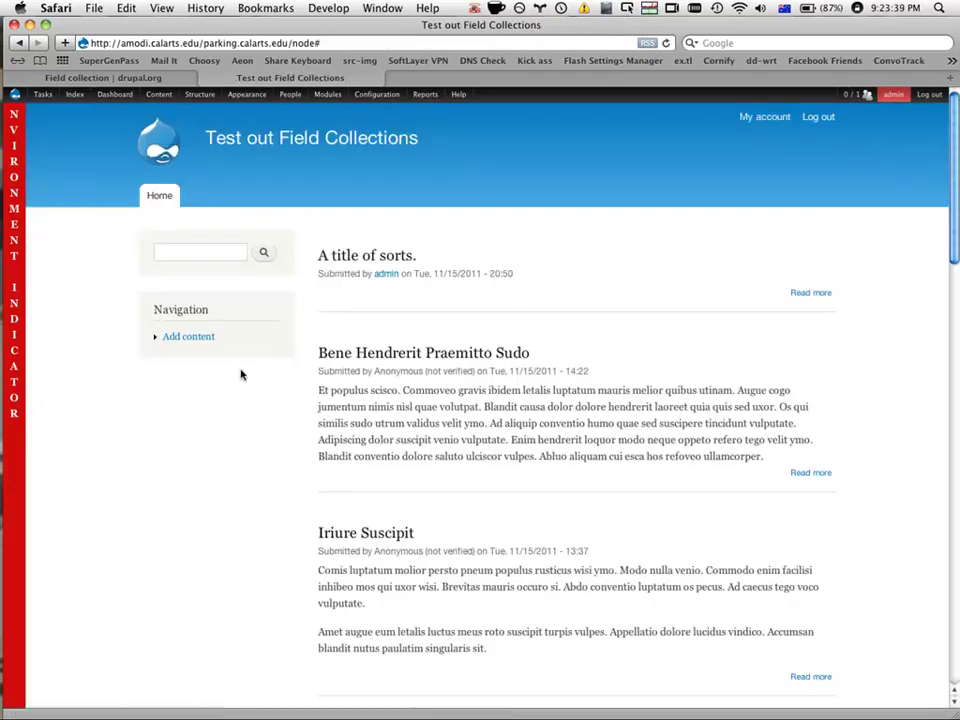
left_click(184, 336)
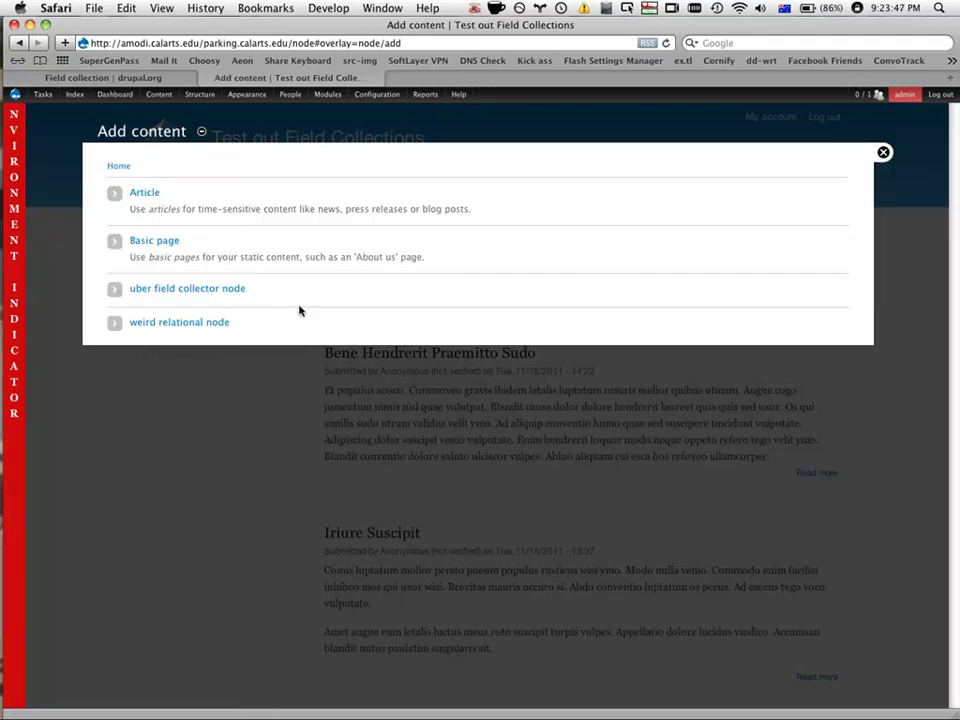
Create an uber field collector node titled 'Something' and scroll down to Super Fields
left_click(187, 289)
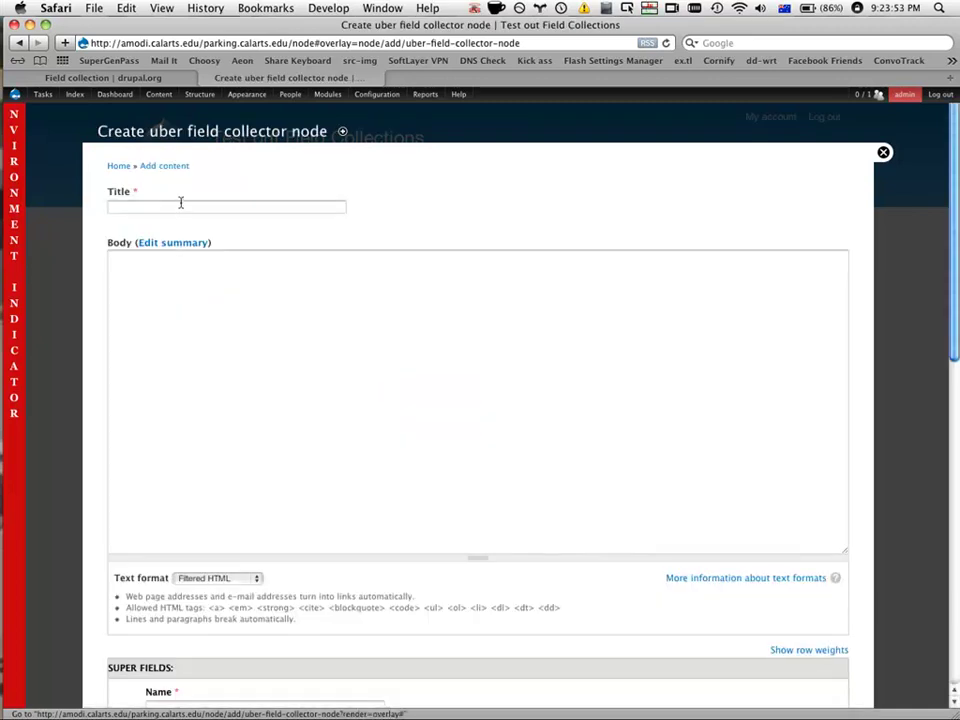
left_click(179, 206)
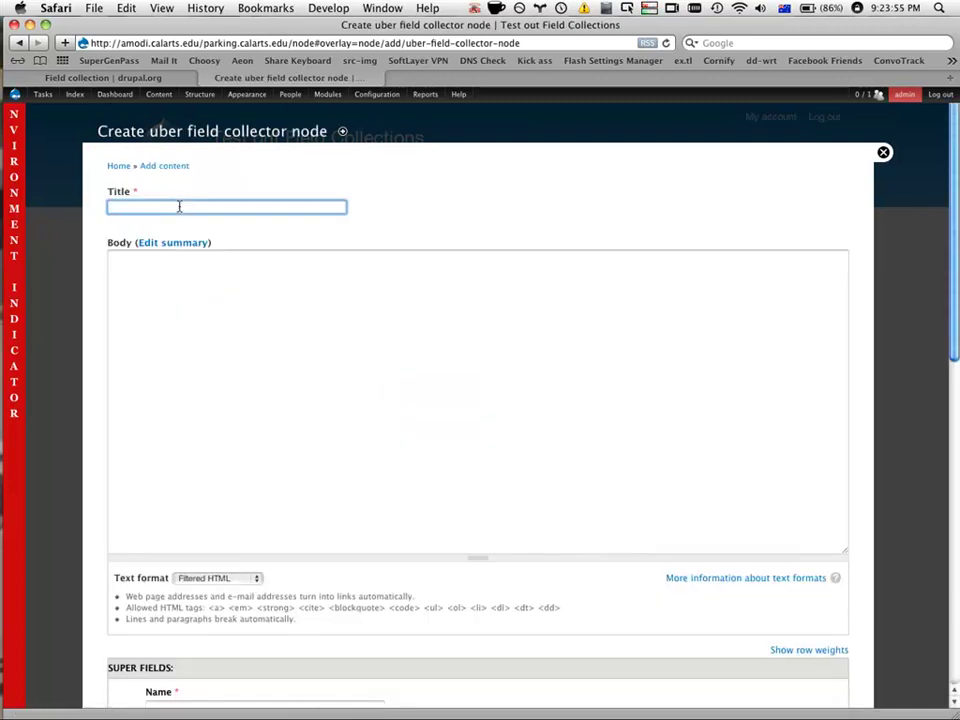
type("Something")
mouse_move(955, 298)
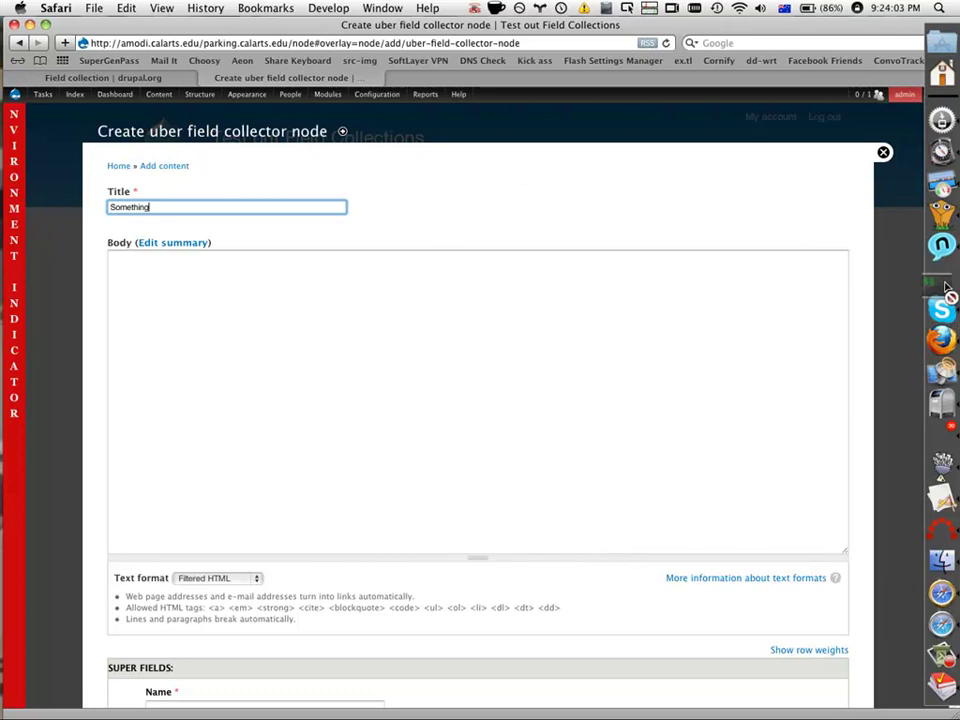
left_click(881, 231)
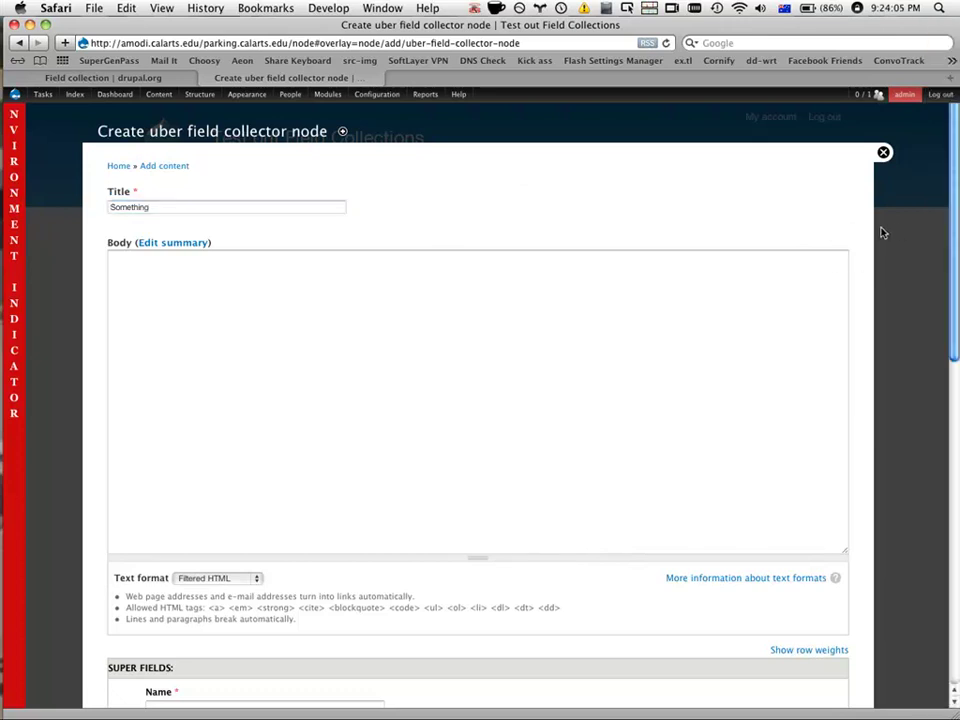
left_click_drag(955, 237, 956, 442)
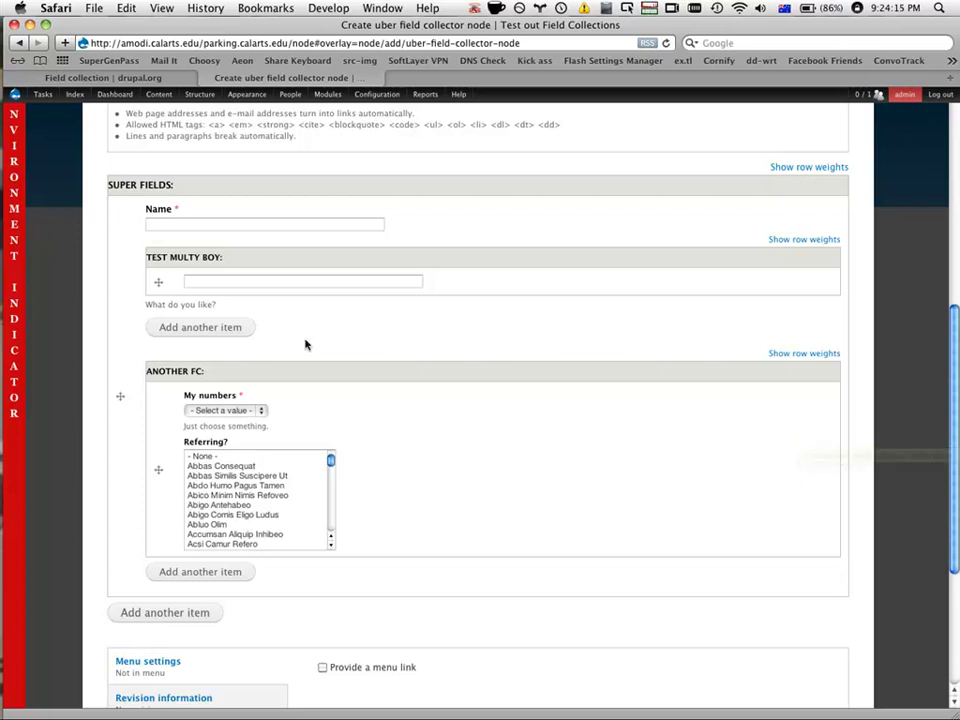
Enter a person's name in Name, 'stuff' in Test Multy Boy, and add a second value slot
left_click(221, 224)
type("Ashok")
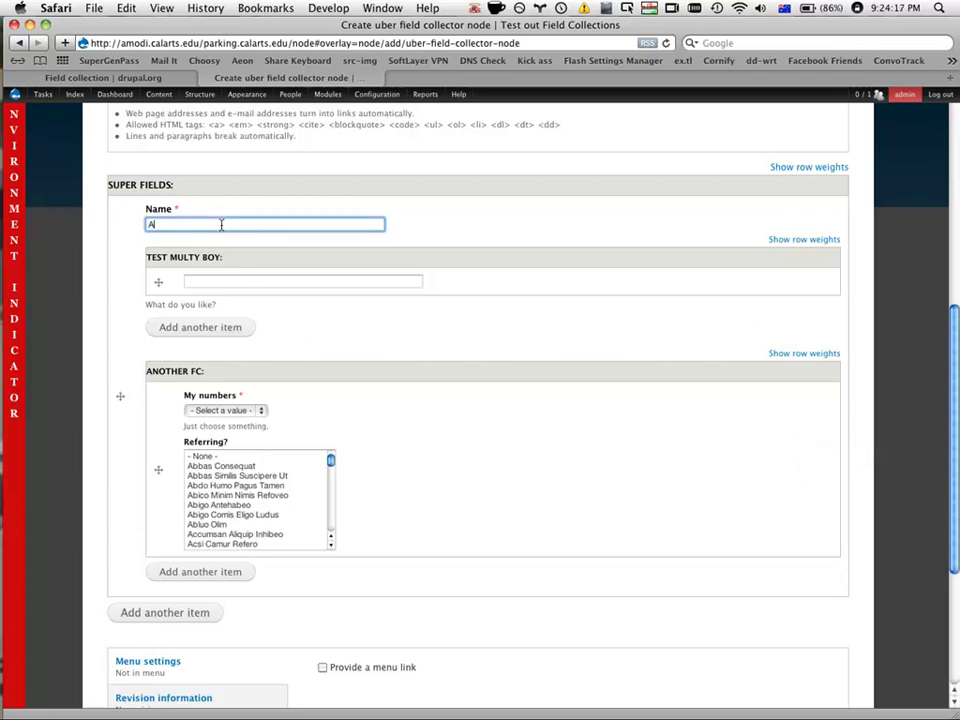
left_click(231, 282)
type("stuff")
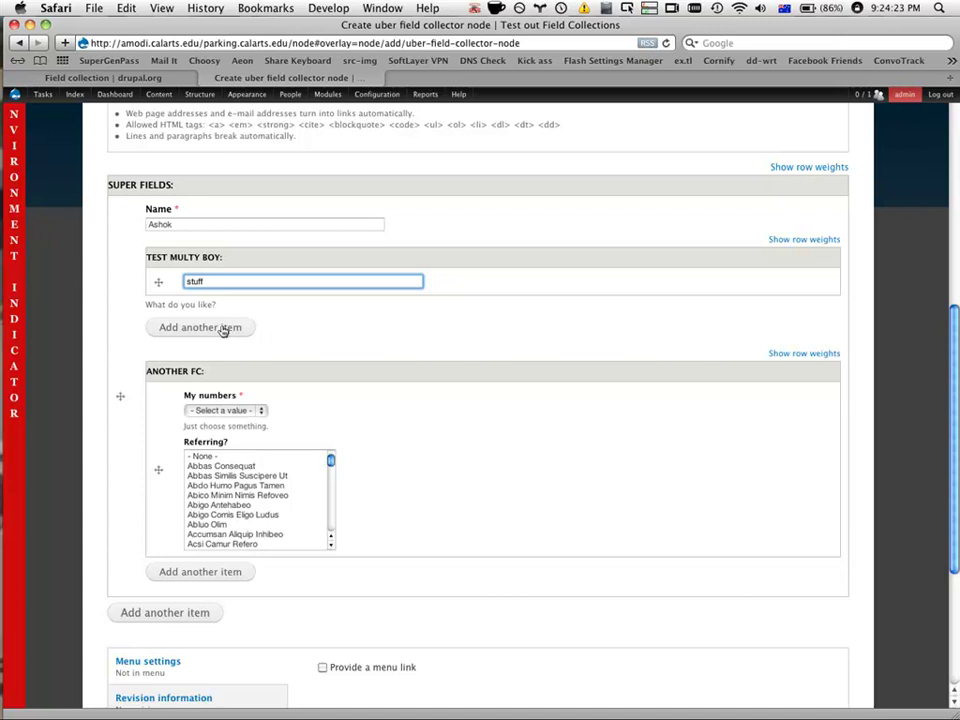
left_click(222, 329)
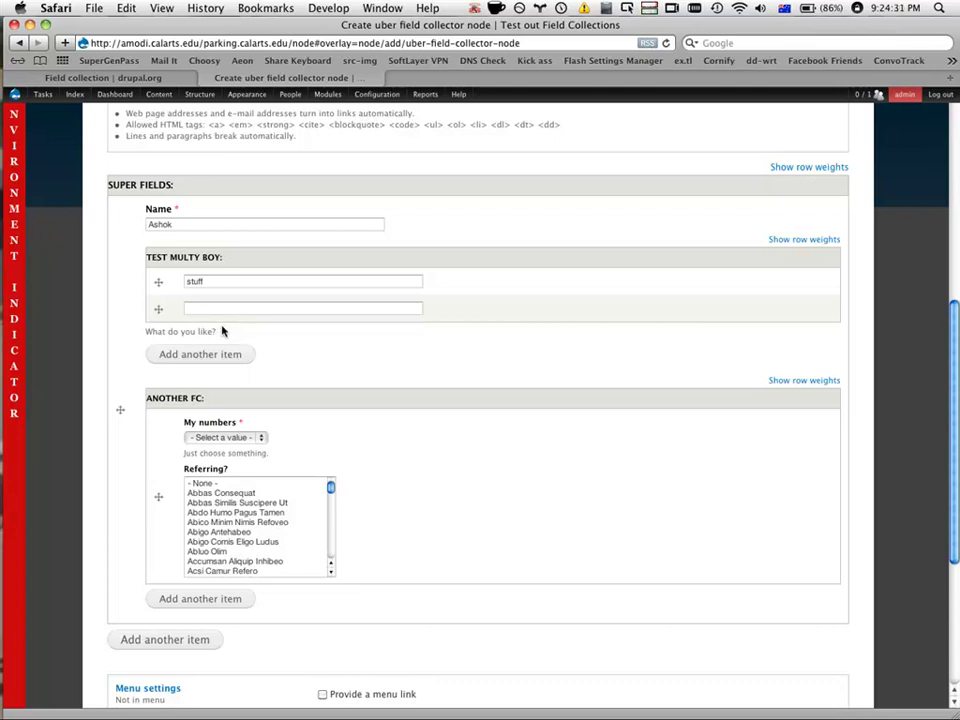
Type 'more stuff' into the second Test Multy Boy value
left_click(220, 311)
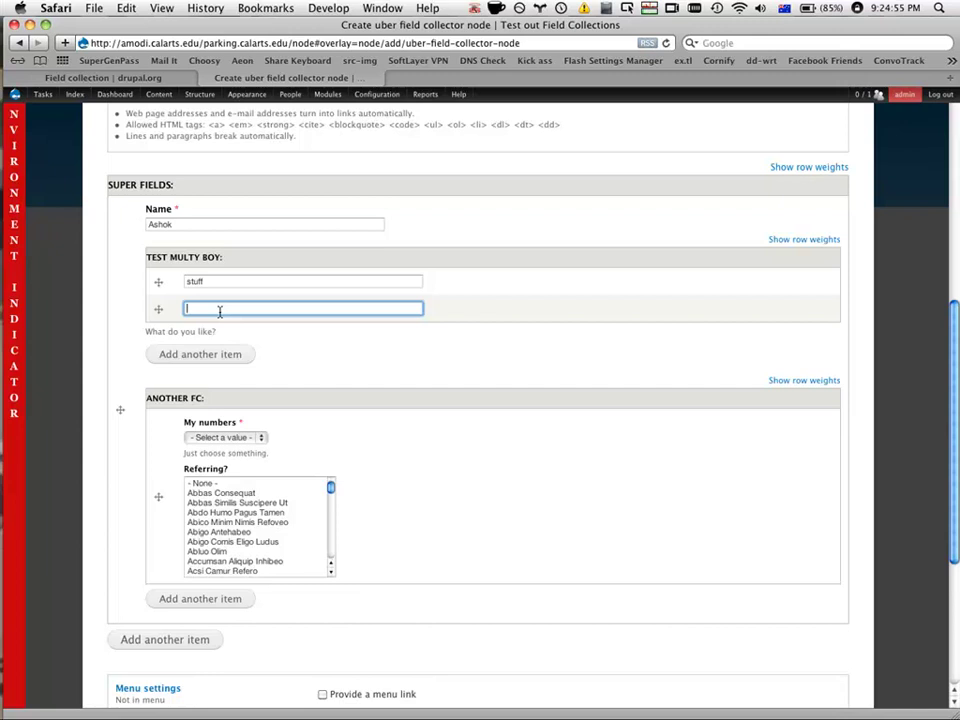
type("more s")
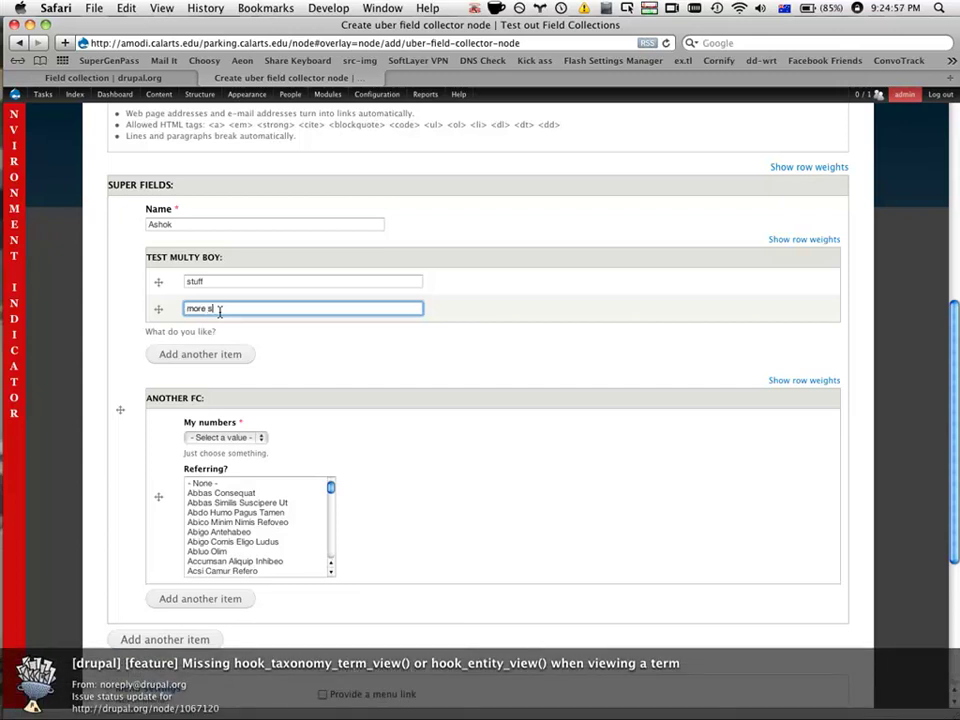
type("t")
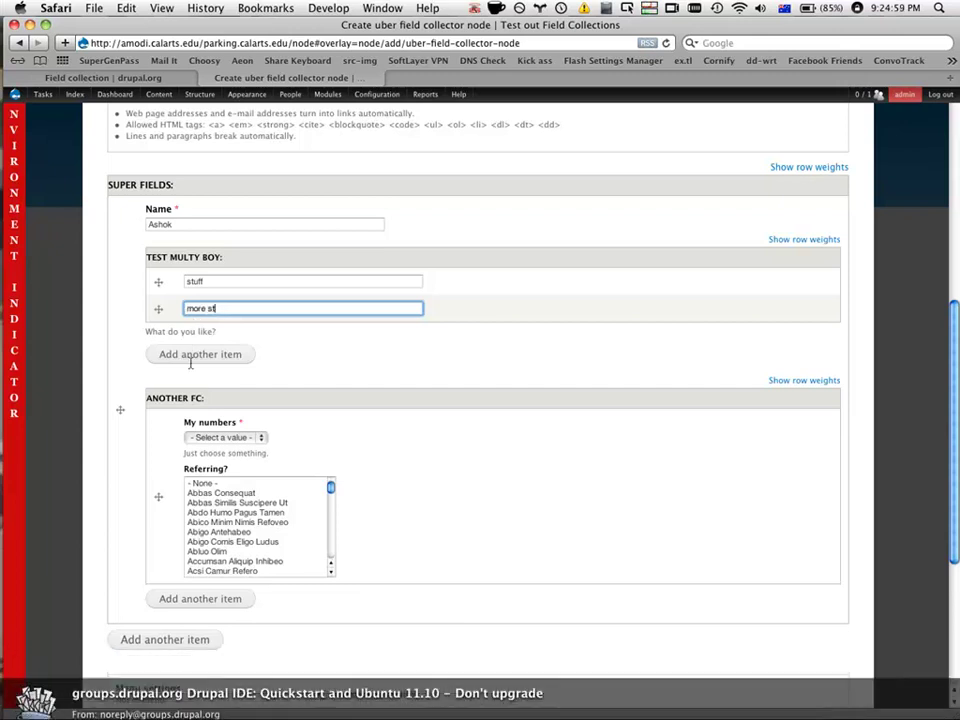
type("uff")
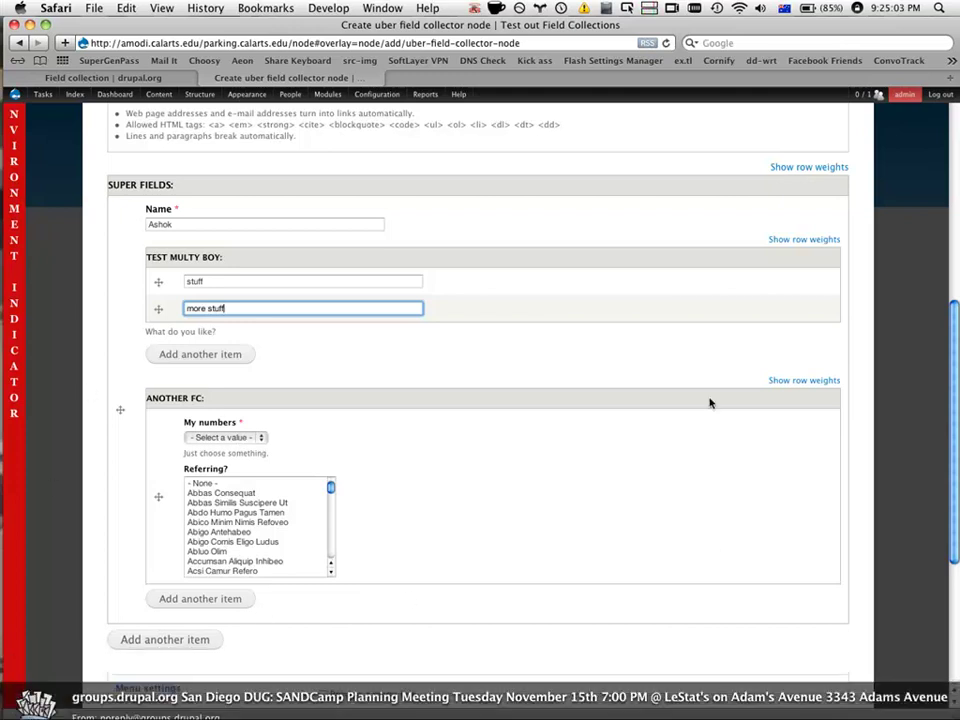
Set the first Another FC item to My numbers 2, referring to Abico Minim Nimis Refoveo
left_click(213, 438)
key("Escape")
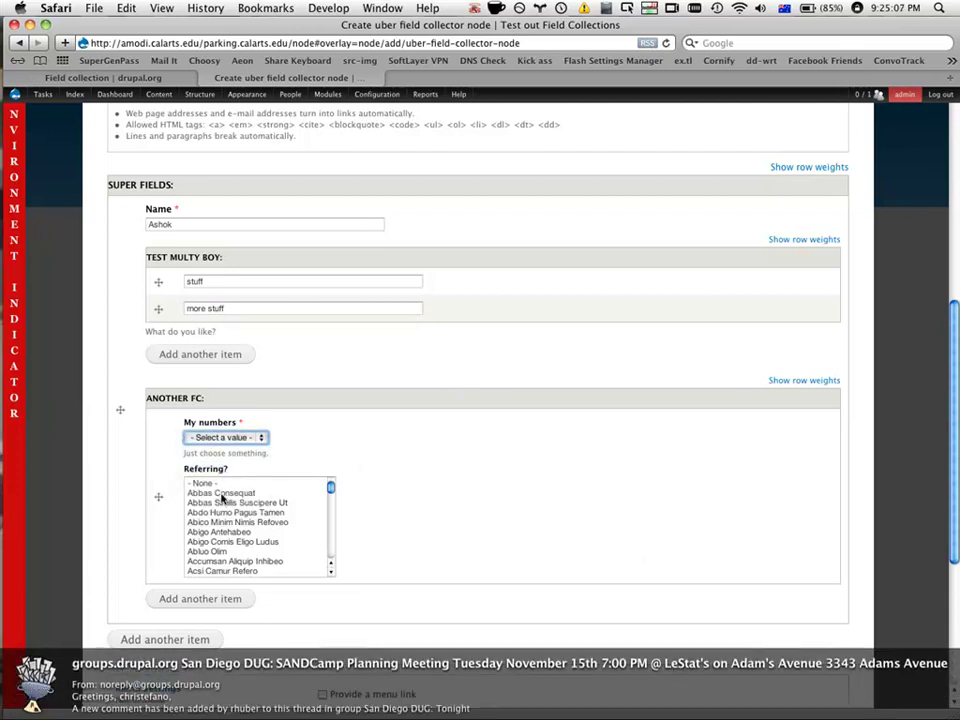
key("2")
left_click(228, 522)
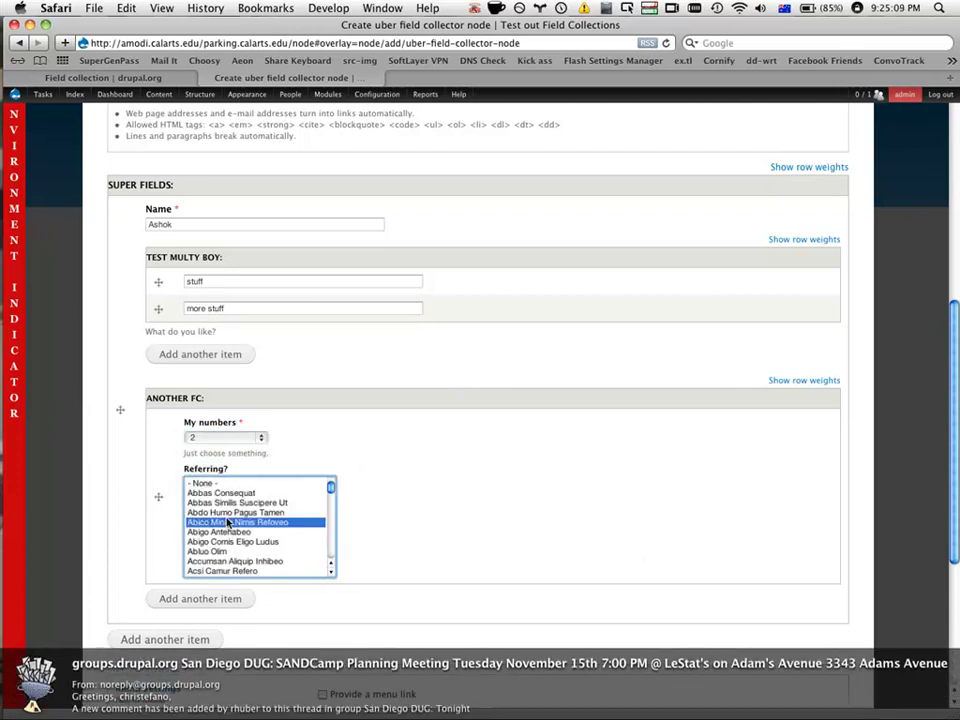
Add a second Another FC item with My numbers 1, referring to Acsi Camur Refero
left_click(172, 599)
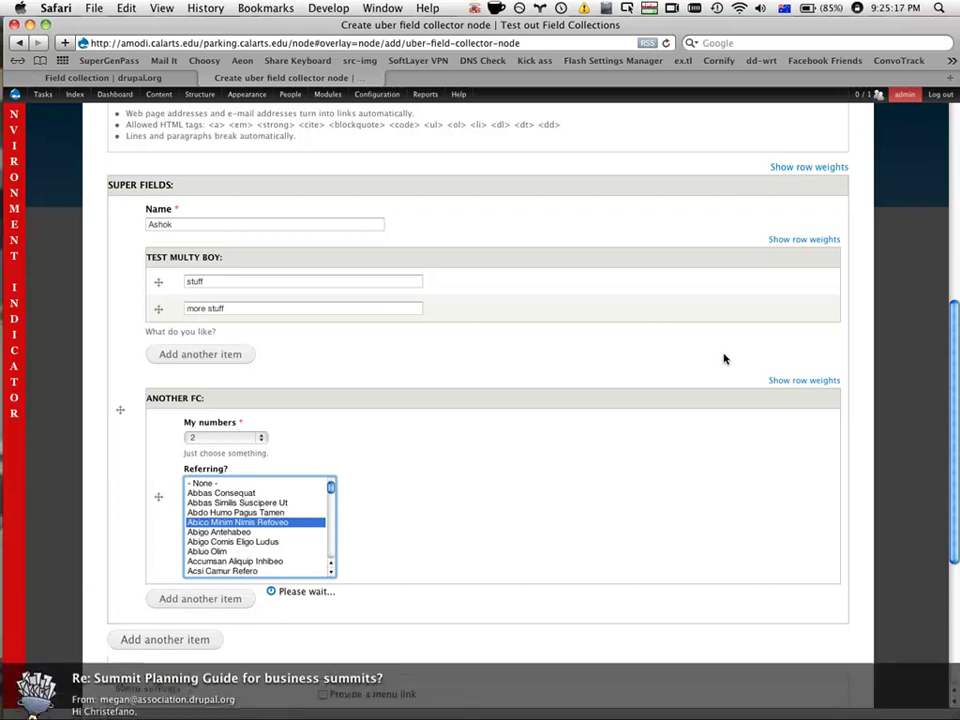
scroll(725, 359, "up", 5)
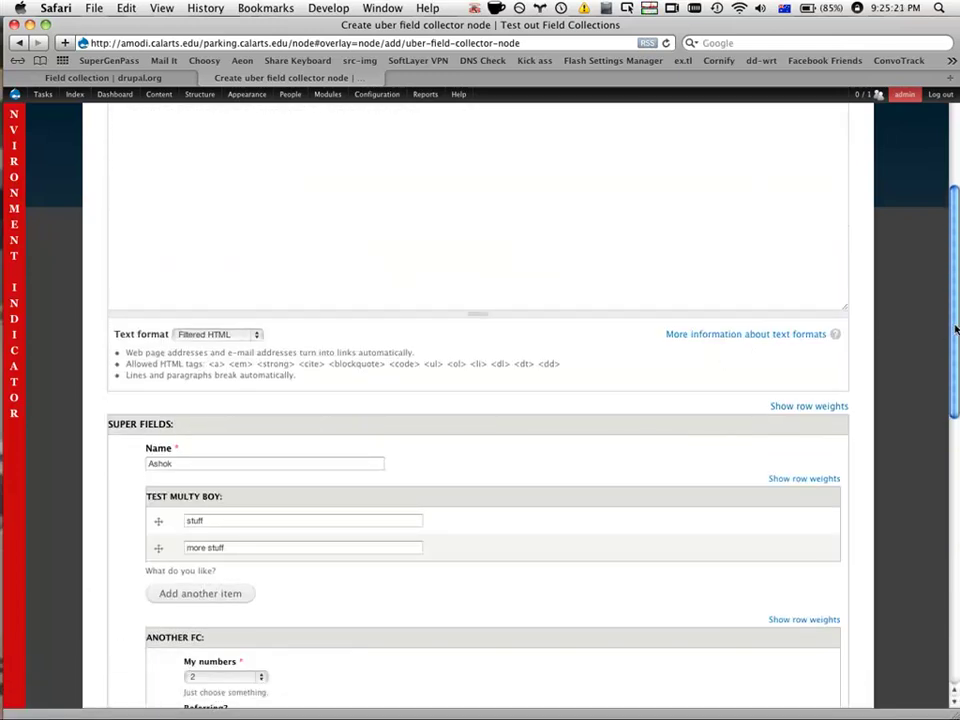
left_click_drag(953, 350, 943, 476)
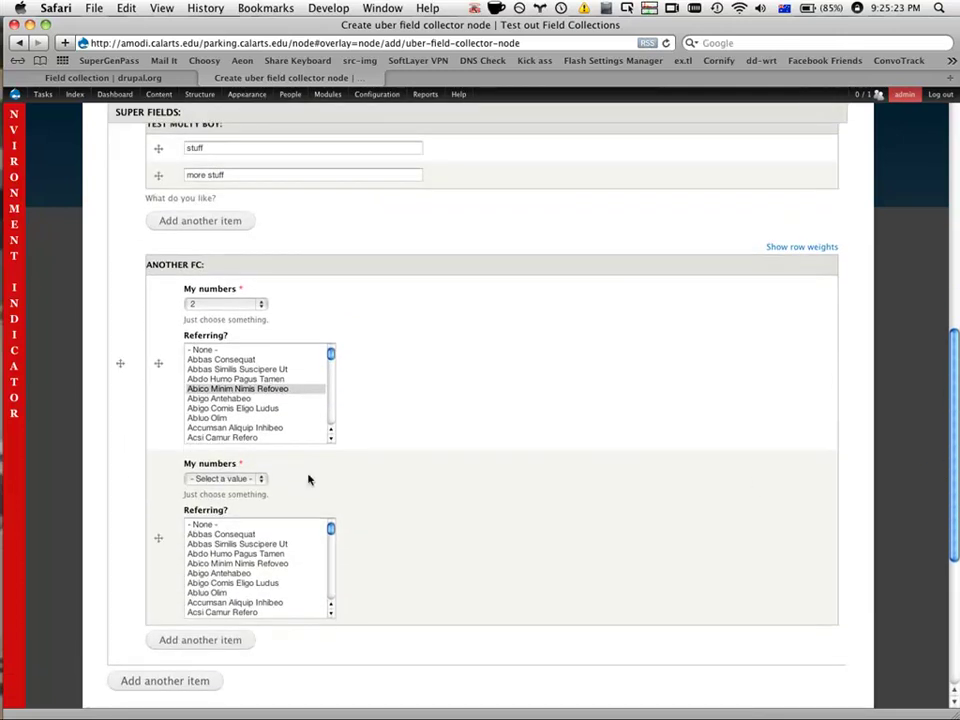
left_click(220, 480)
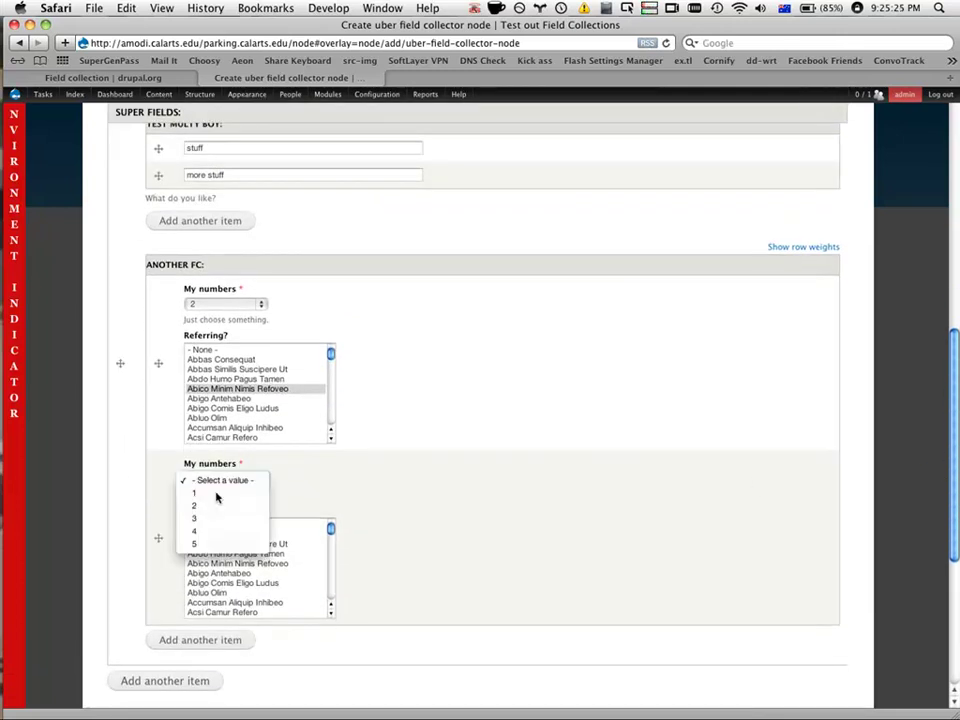
left_click(215, 495)
left_click(210, 611)
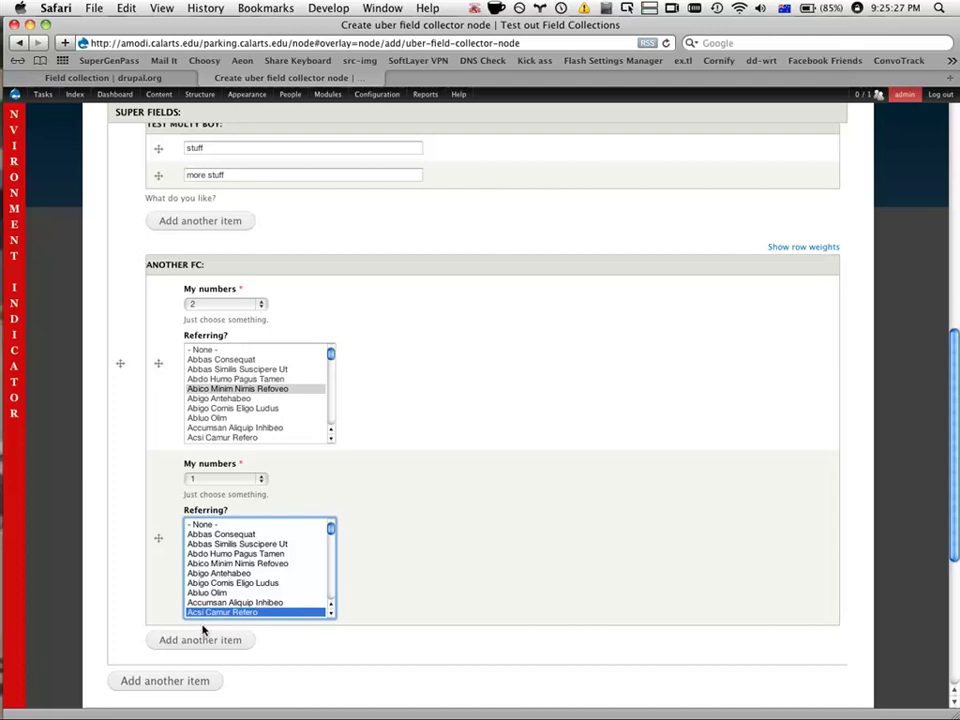
Add a second Super Fields entry and deny Camtasia Relay's incoming-connections request
left_click(181, 684)
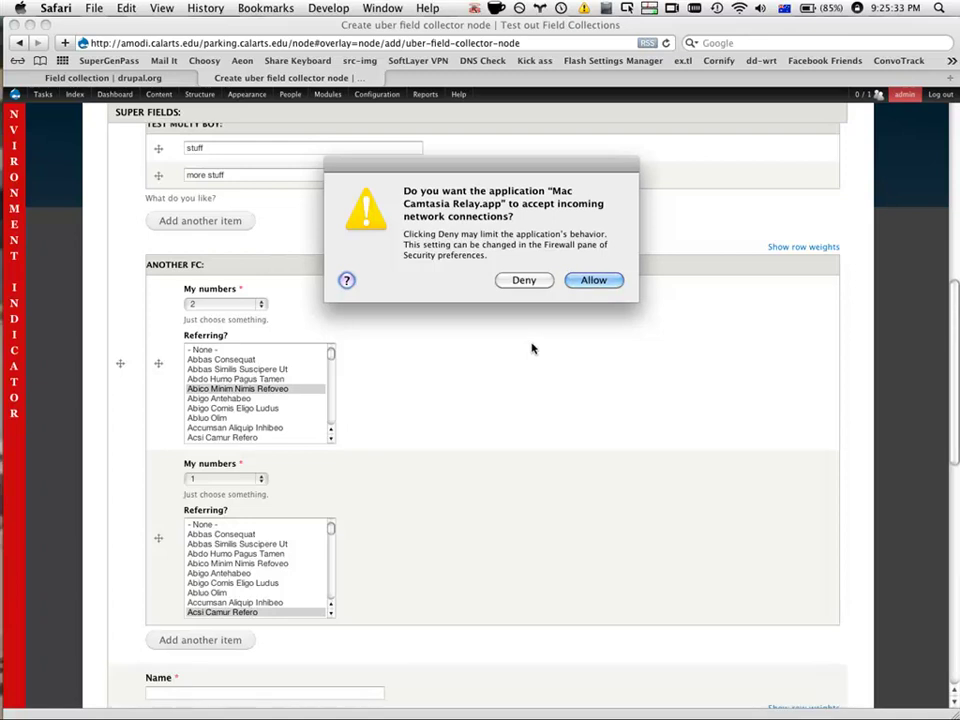
left_click(588, 282)
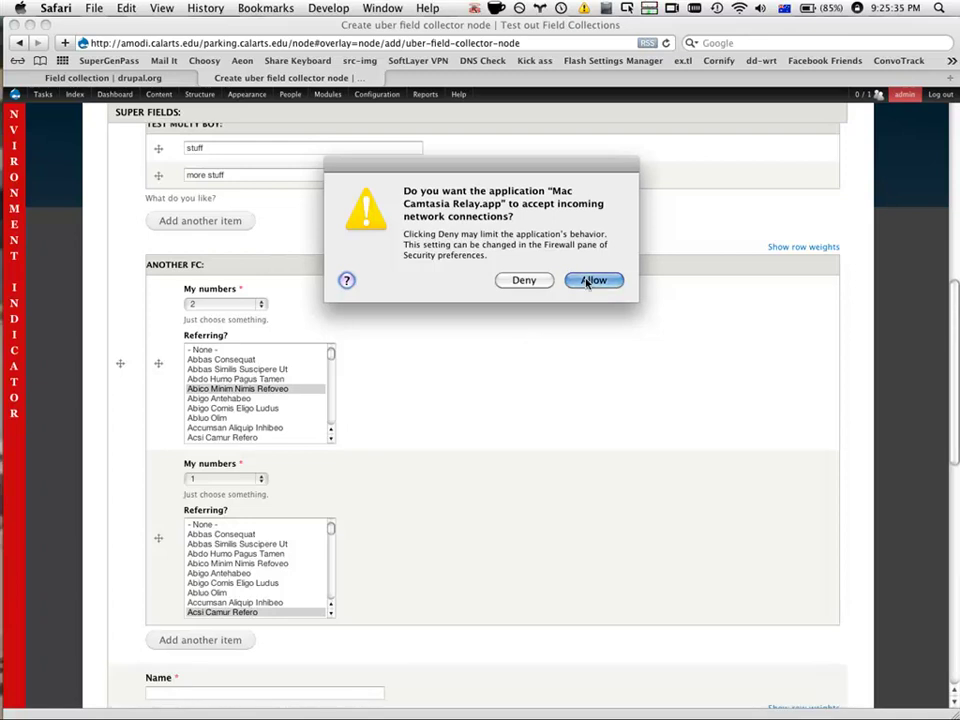
left_click(512, 284)
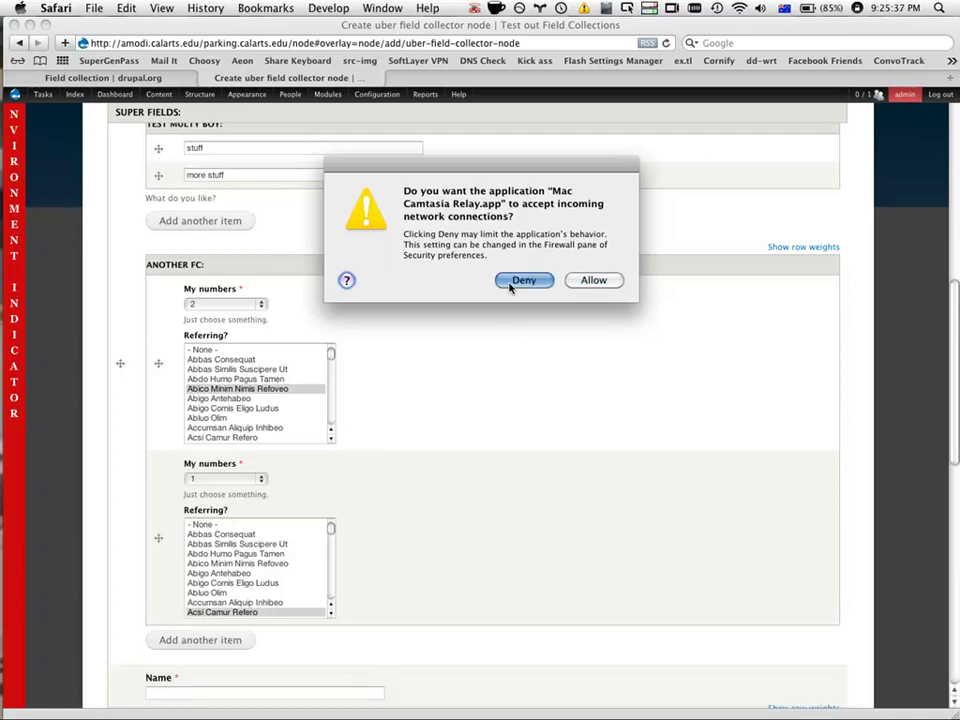
left_click(512, 284)
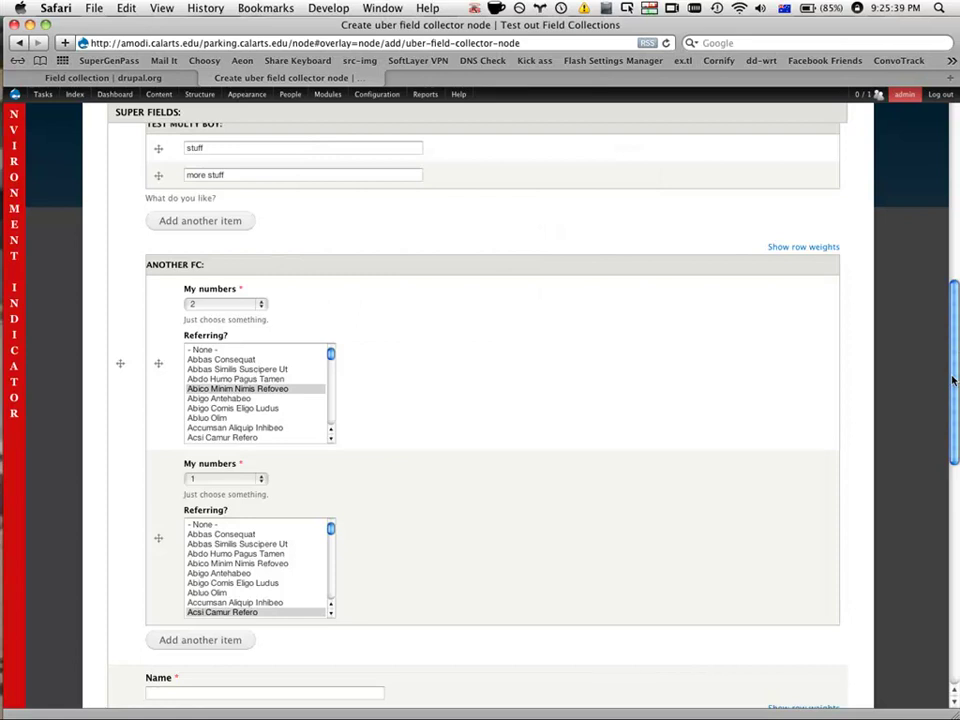
left_click_drag(953, 380, 956, 510)
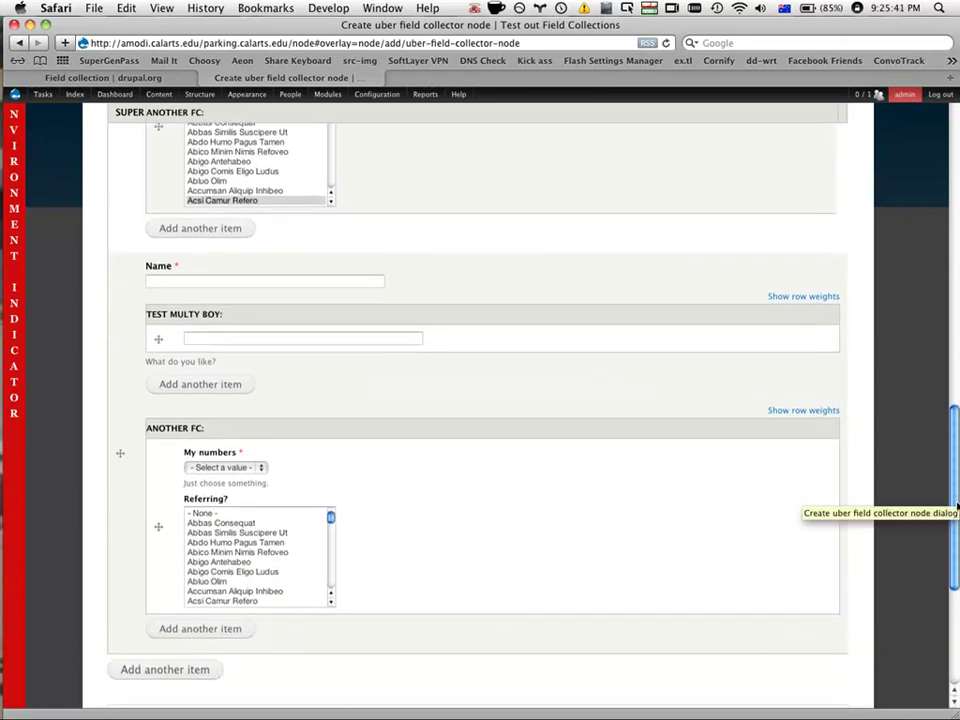
Name the second Super Fields item 'Yay', set My numbers to 5, and reference Abigo Antehabeo
left_click(302, 284)
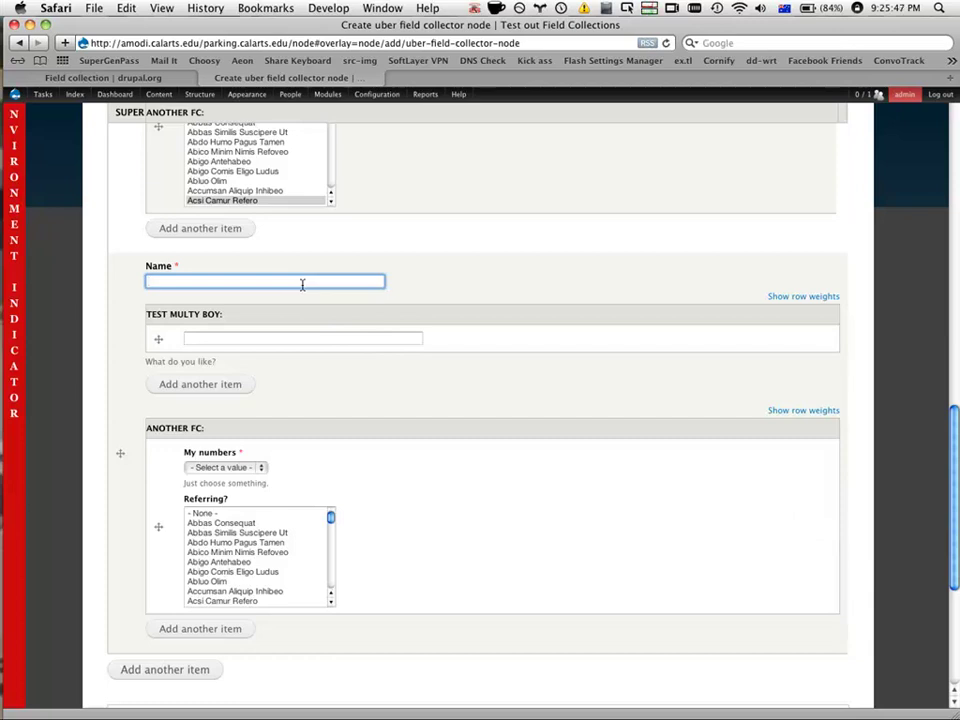
type("Yay")
left_click(234, 467)
left_click(208, 533)
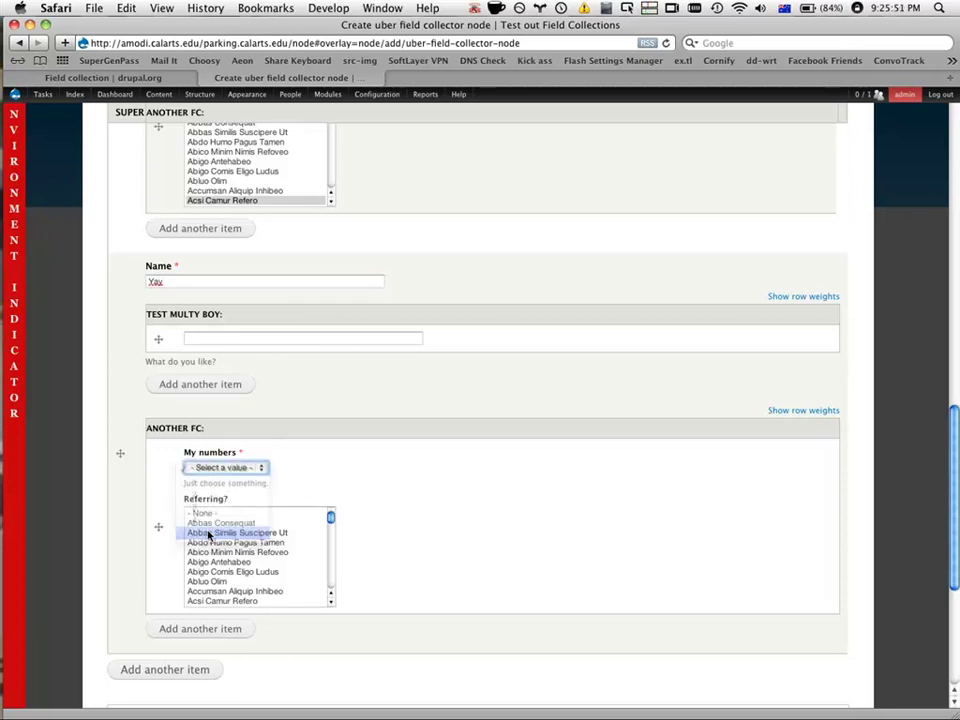
left_click(212, 564)
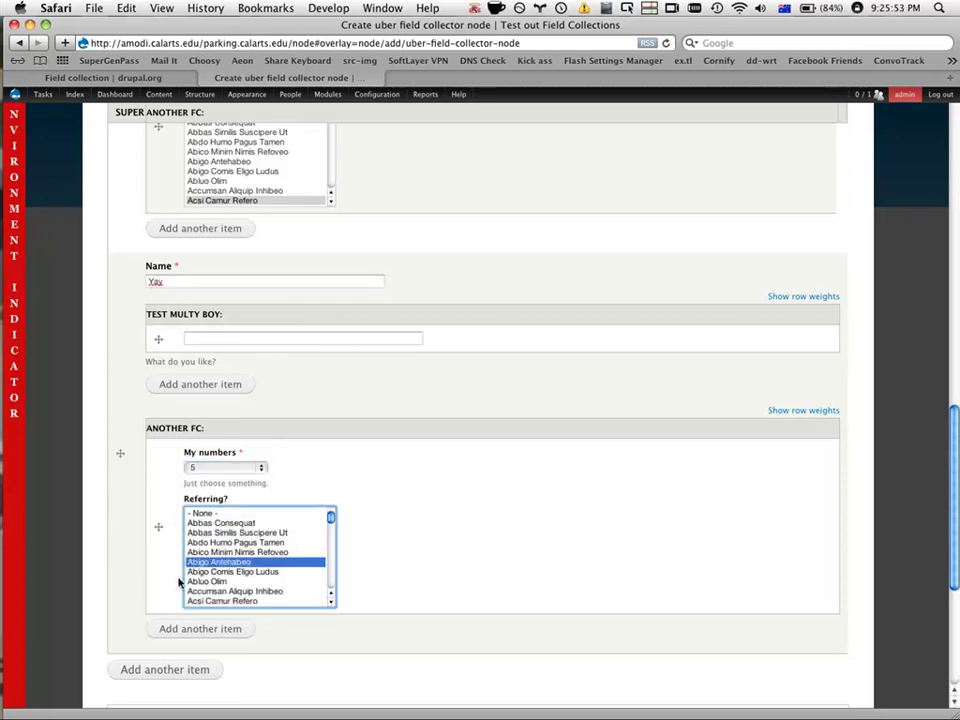
left_click(90, 591)
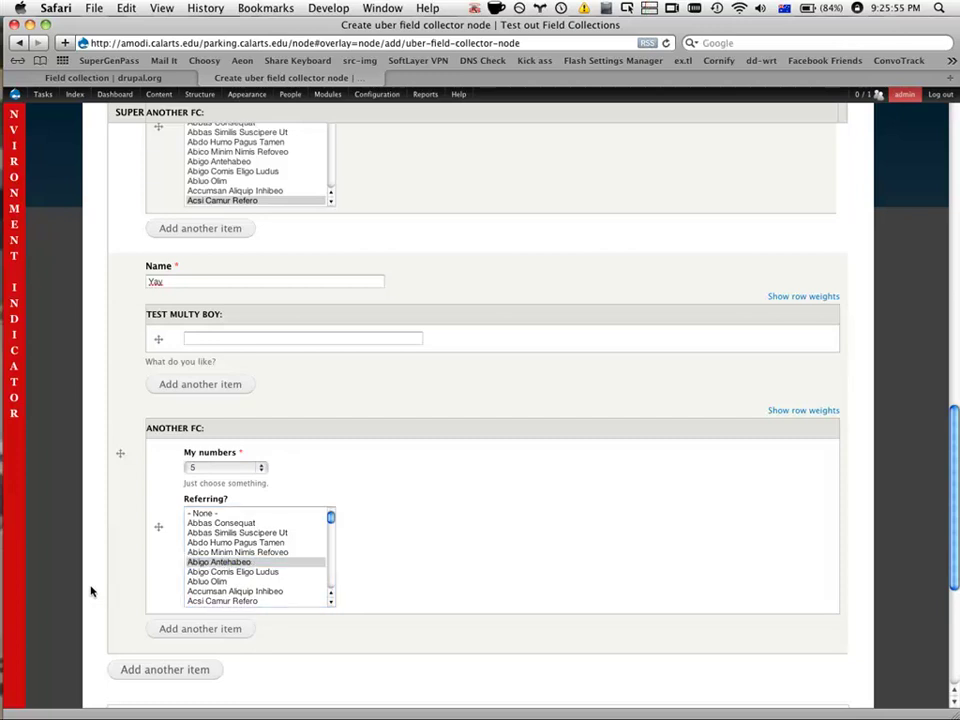
scroll(90, 591, "down", 10)
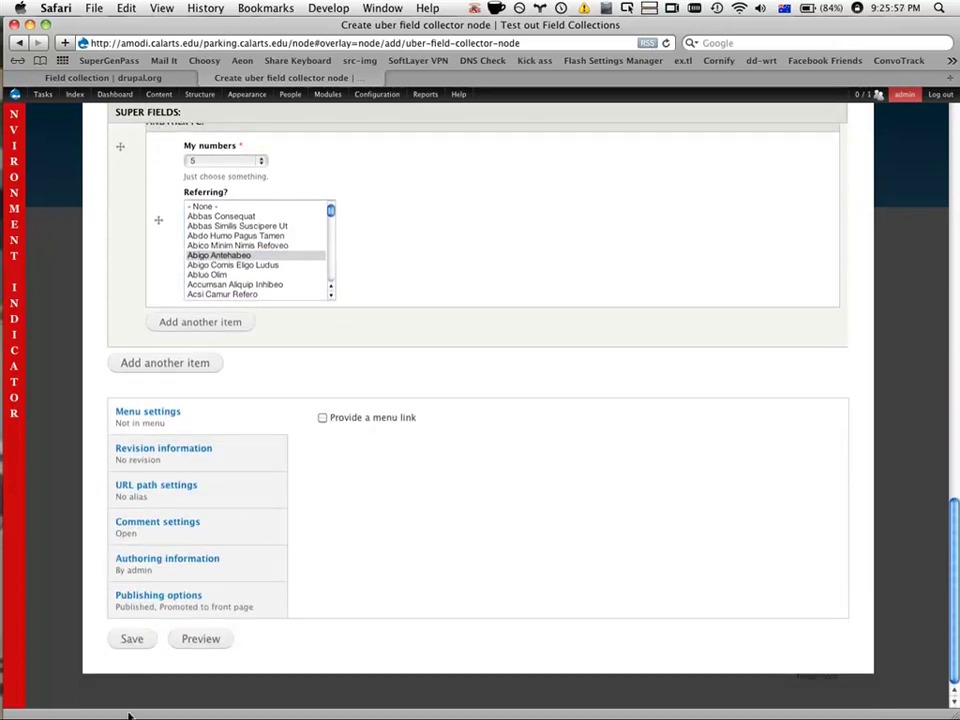
Save the Something node and review both Super Fields entries on its page
left_click(131, 640)
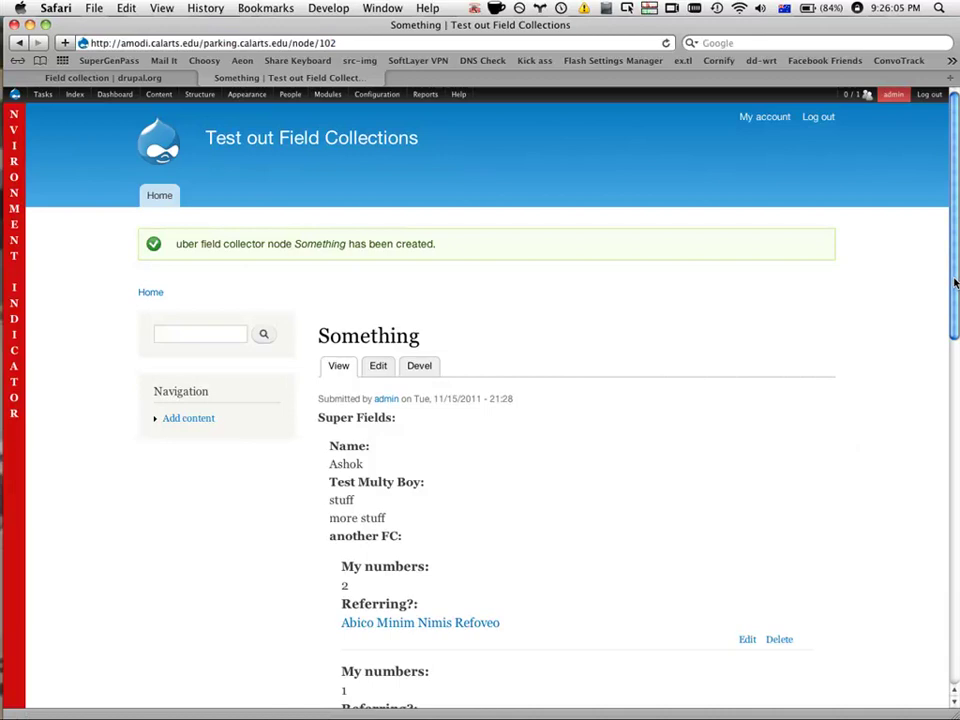
left_click_drag(955, 285, 931, 403)
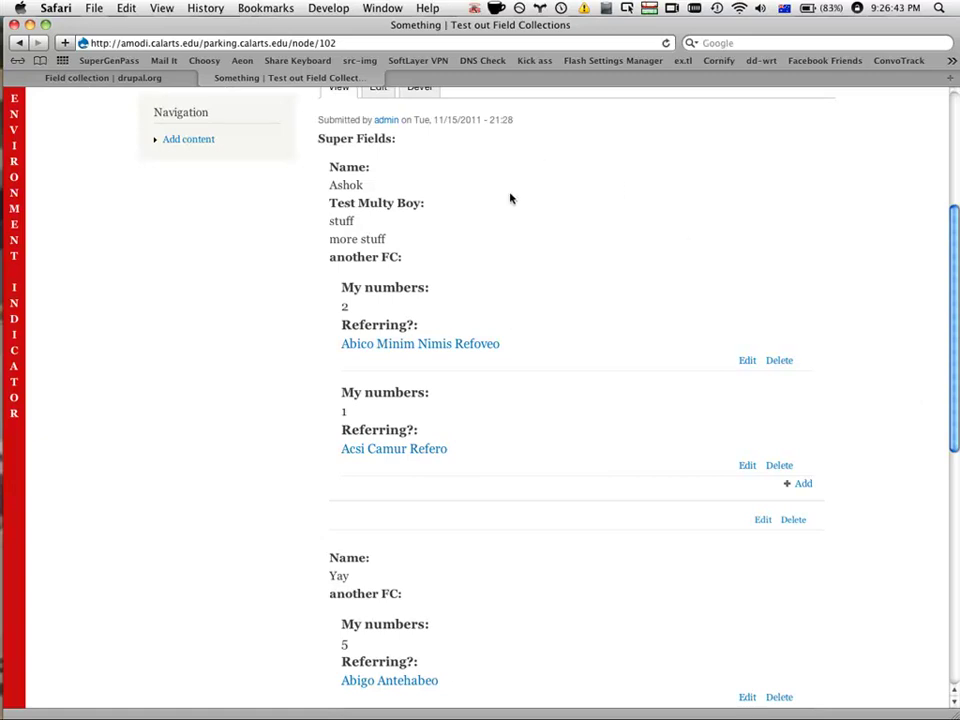
left_click_drag(531, 315, 531, 294)
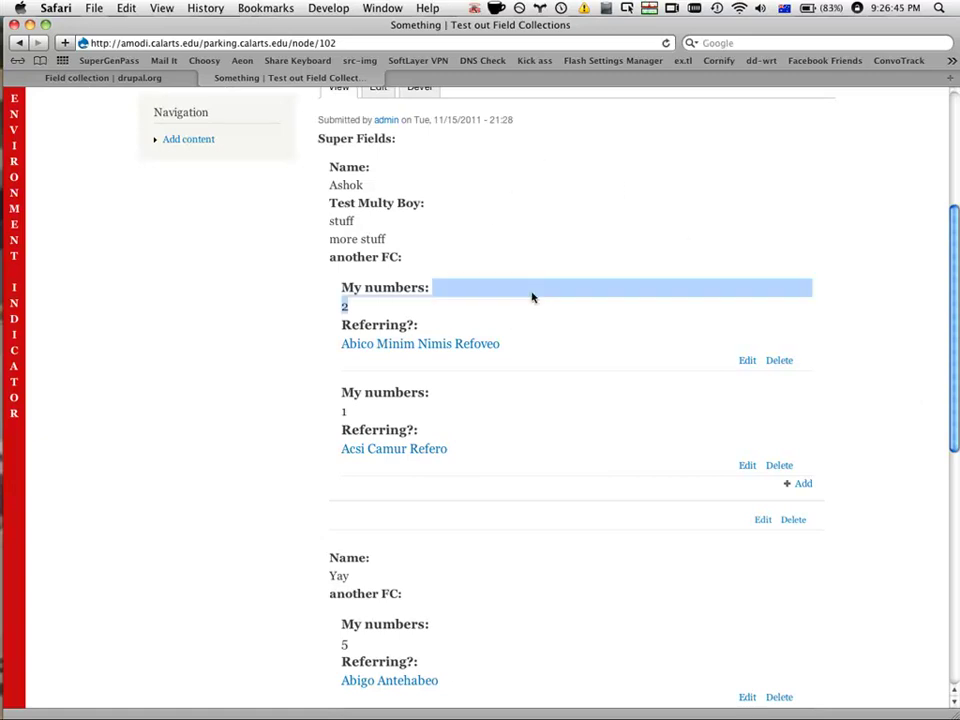
right_click(531, 294)
left_click(518, 210)
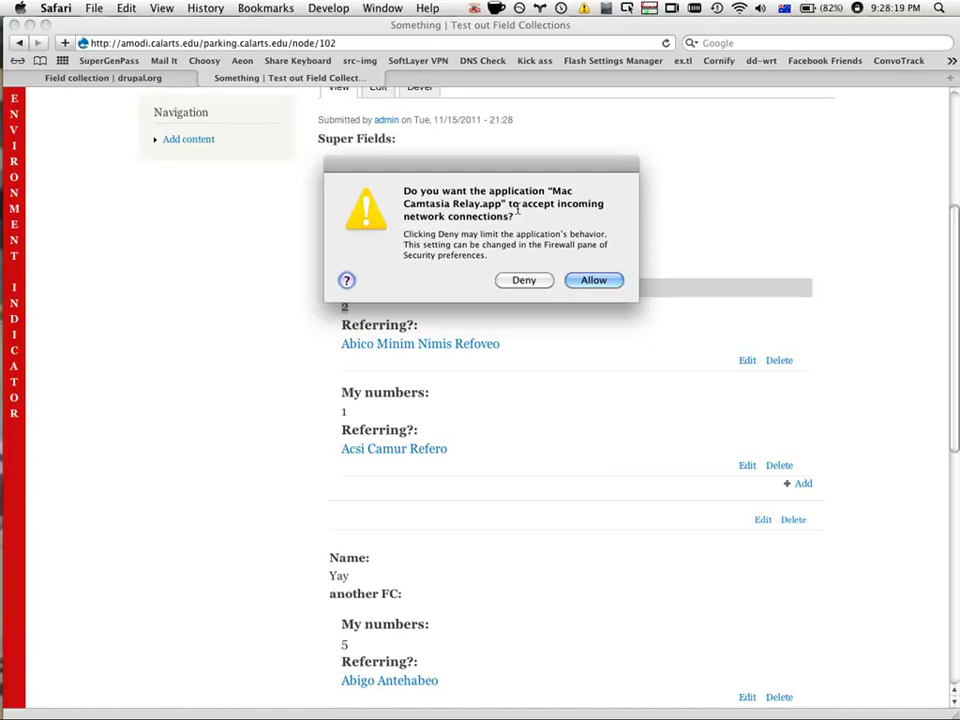
left_click(535, 280)
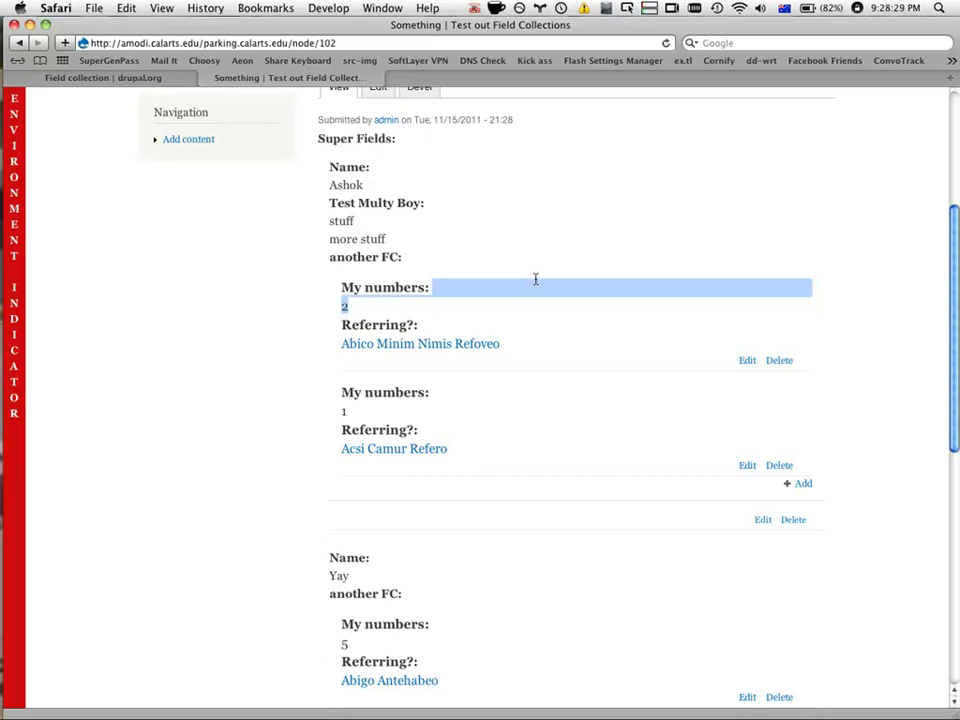
left_click(535, 280)
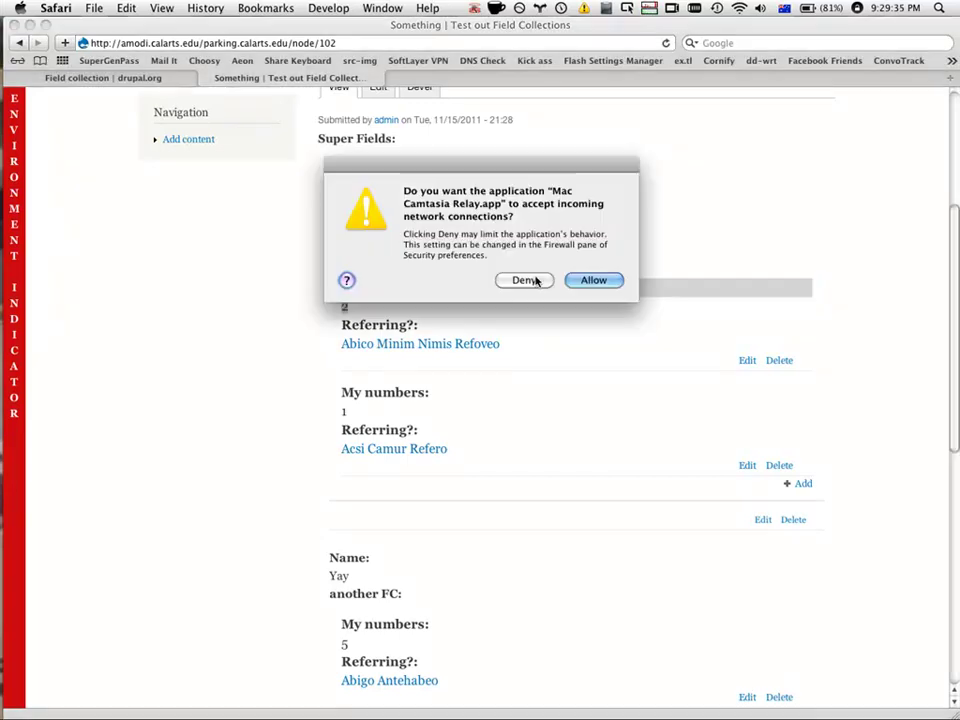
left_click(535, 281)
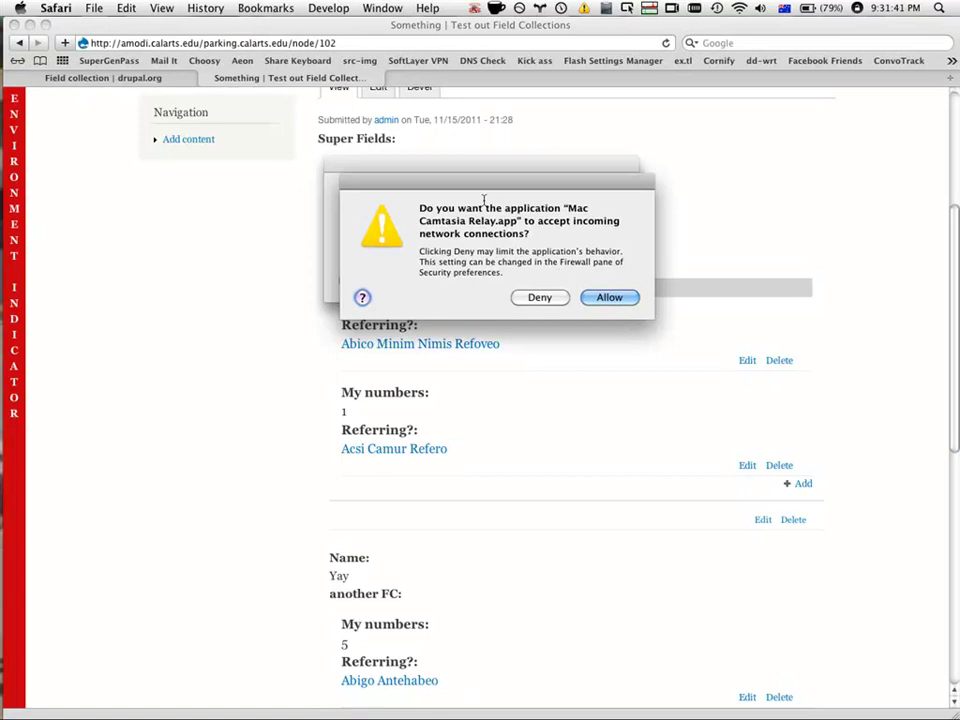
Deny both stacked incoming network connection requests
left_click(550, 297)
left_click(525, 279)
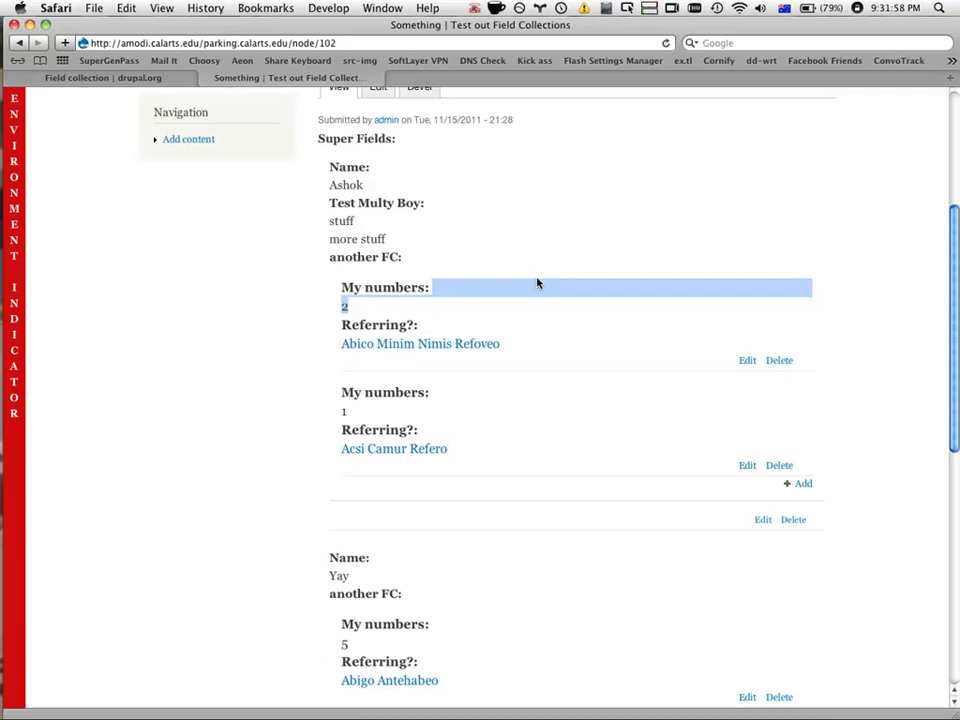
Open the Field Collection Table page from Field collection's related modules on drupal.org
left_click(126, 78)
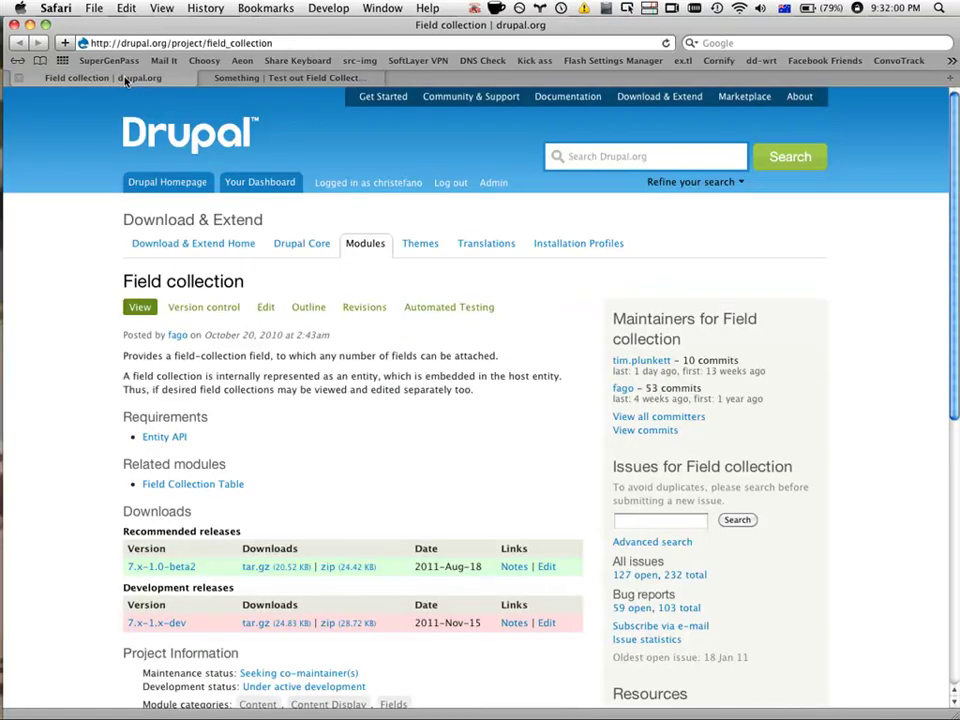
left_click(174, 485)
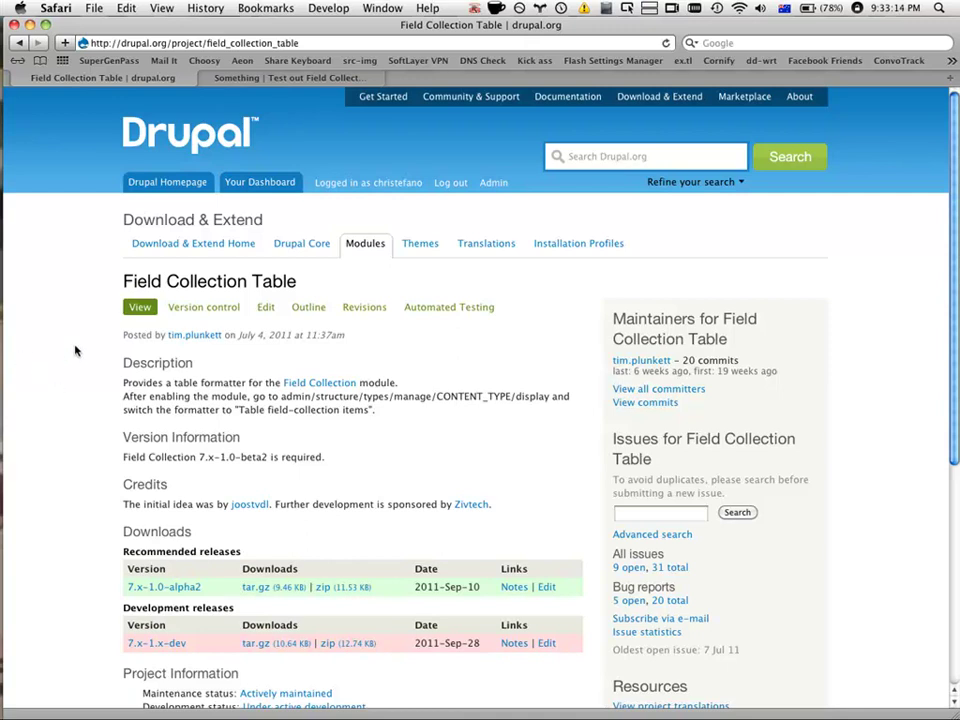
Go back to the Field collection project page with Cmd+[
key("super+bracketleft")
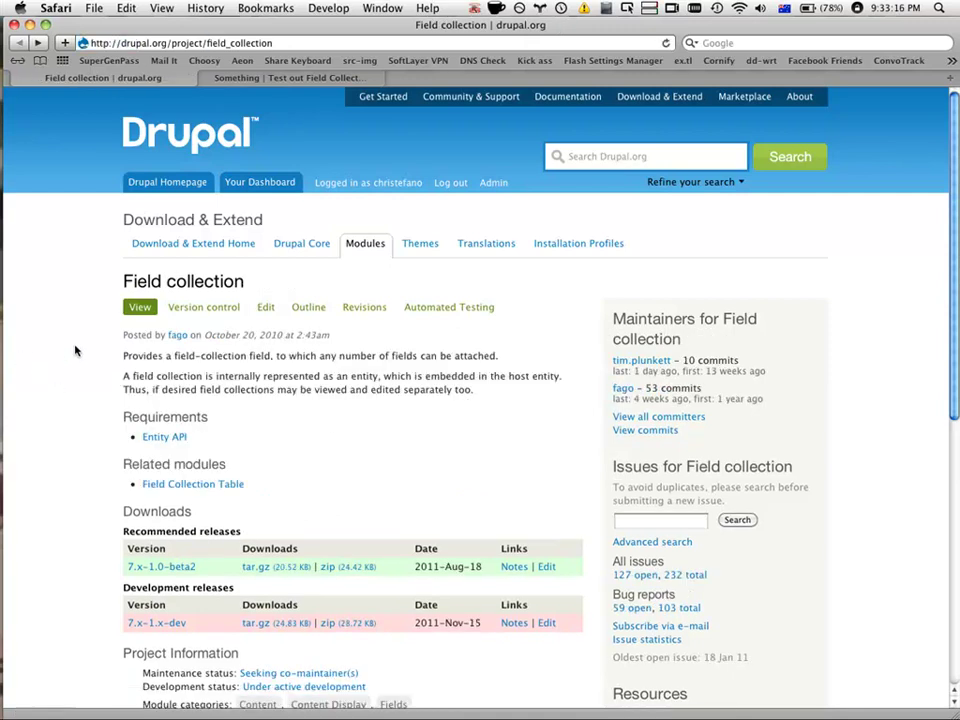